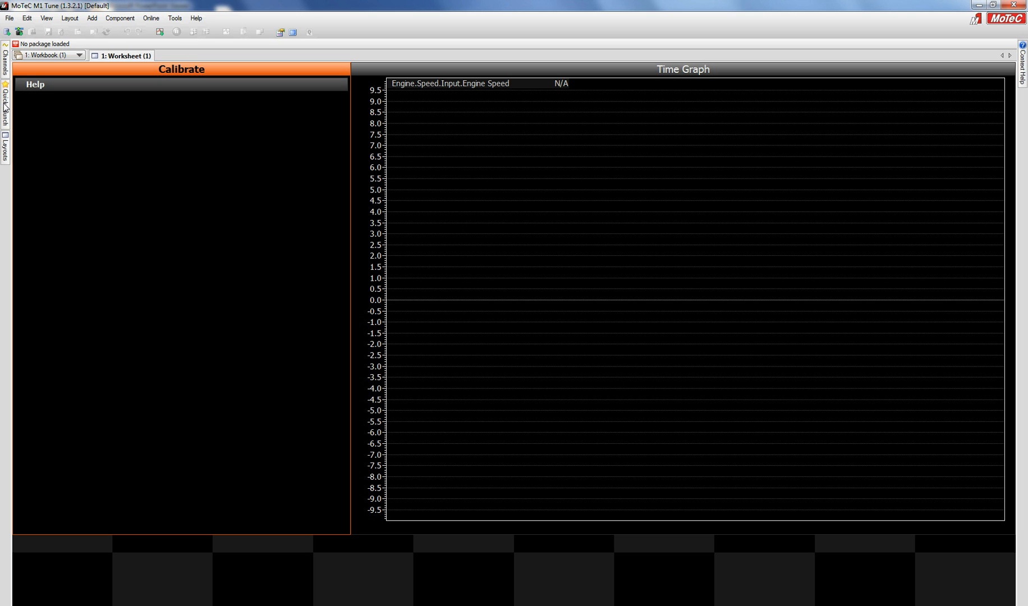
- Open the M130 Webinar ECU and switch to the Initial Setup workbook
{"action": "mouse_move", "coordinate": [5, 106]}
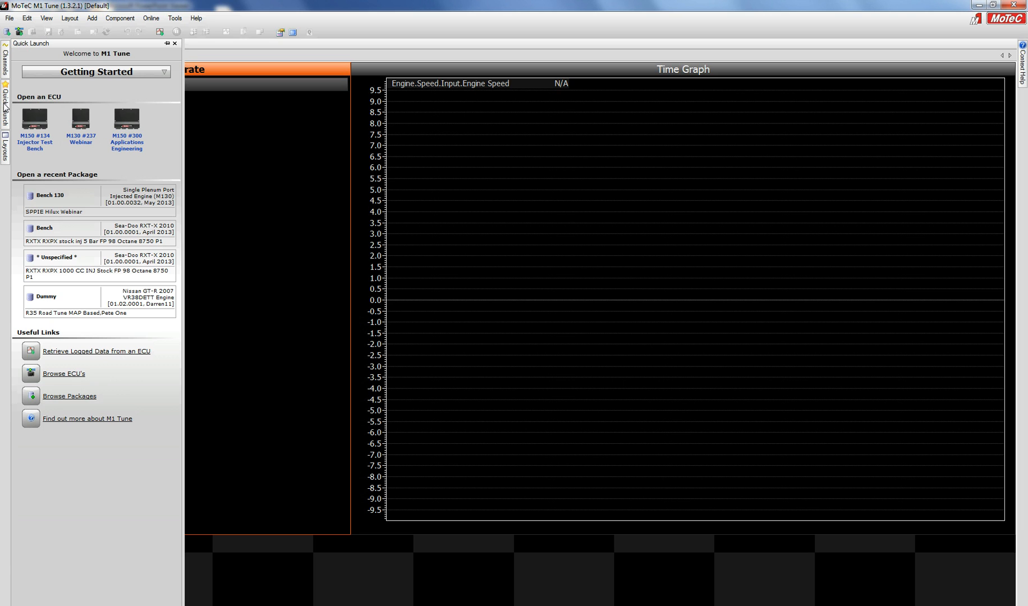
{"action": "left_click", "coordinate": [82, 129]}
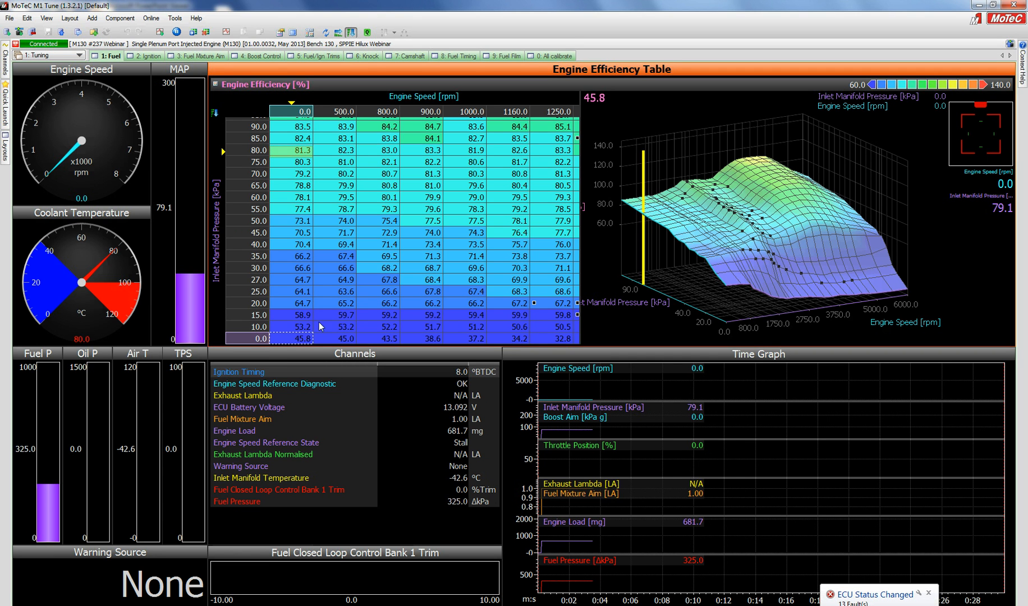
{"action": "left_click", "coordinate": [78, 56]}
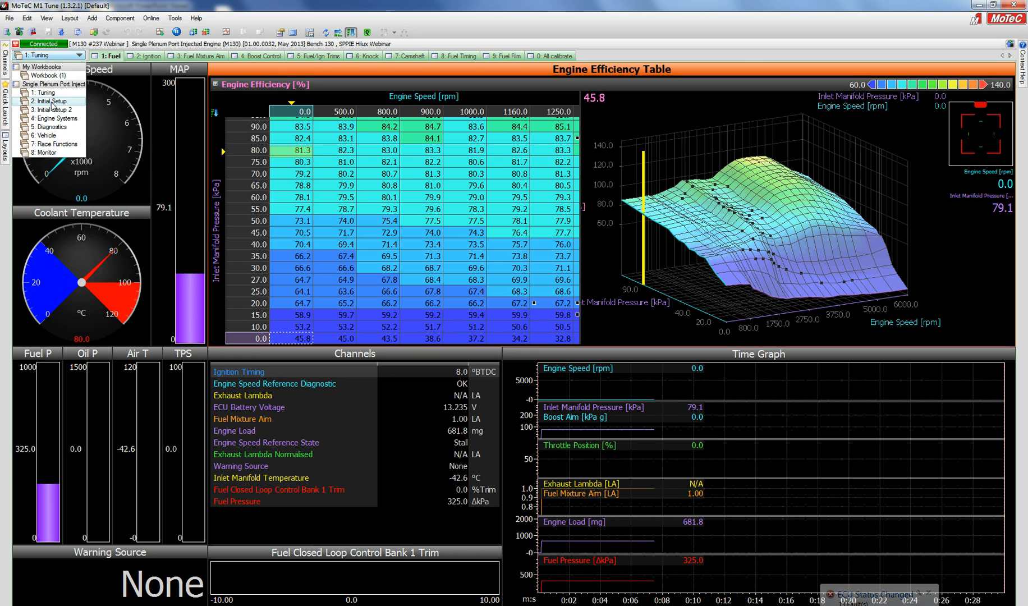
{"action": "left_click", "coordinate": [51, 101]}
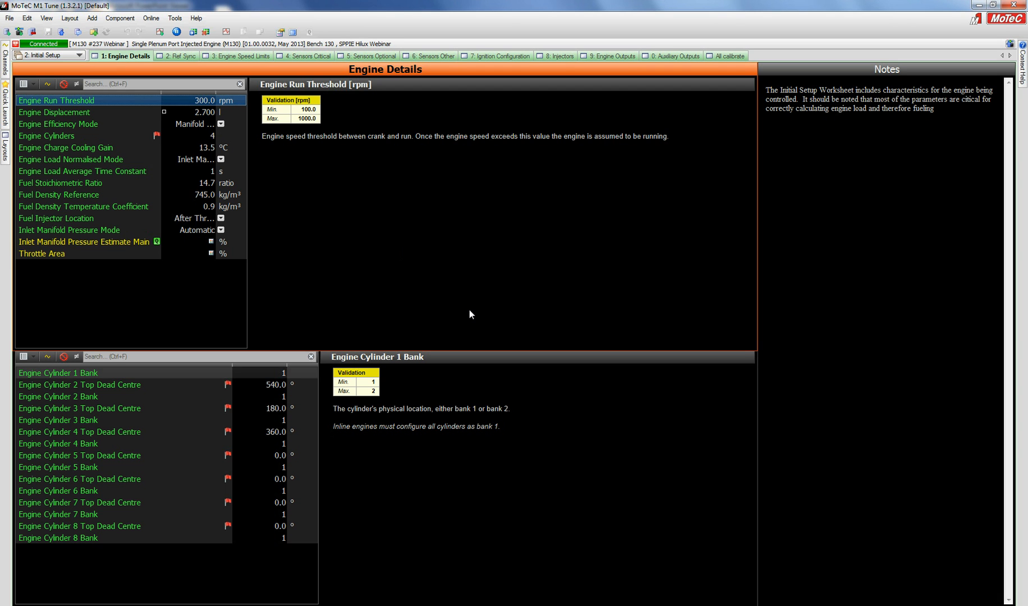
- Widen the engine parameter list and its value column, and select Engine Displacement
{"action": "left_click_drag", "start_coordinate": [247, 274], "coordinate": [322, 274]}
{"action": "left_click_drag", "start_coordinate": [236, 93], "coordinate": [184, 93]}
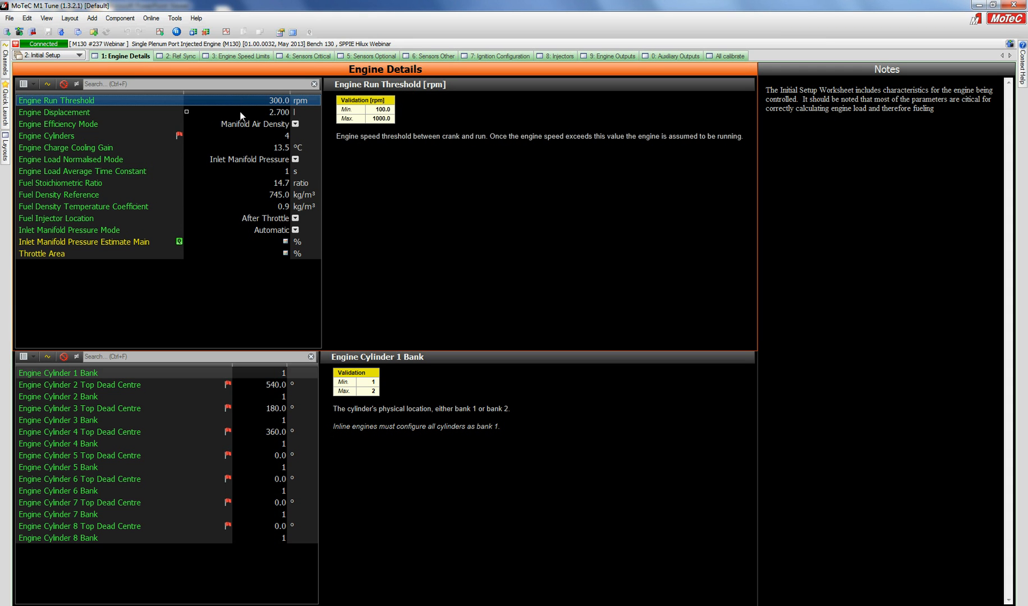
{"action": "left_click", "coordinate": [240, 115]}
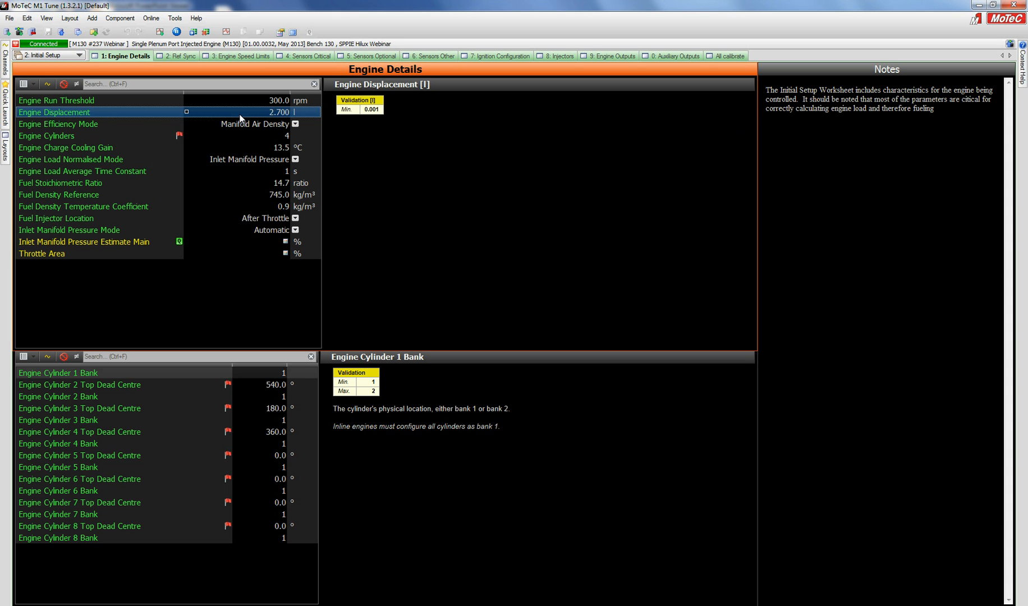
- Try Ambient Air Density as the Engine Efficiency Mode and return it to Manifold Air Density
{"action": "left_click", "coordinate": [250, 124]}
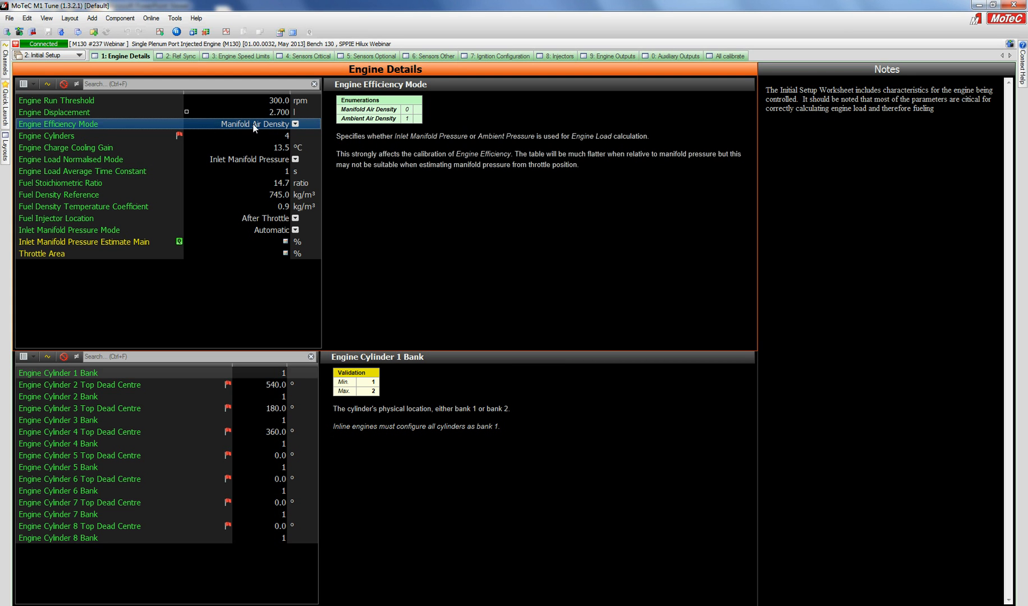
{"action": "left_click", "coordinate": [296, 124]}
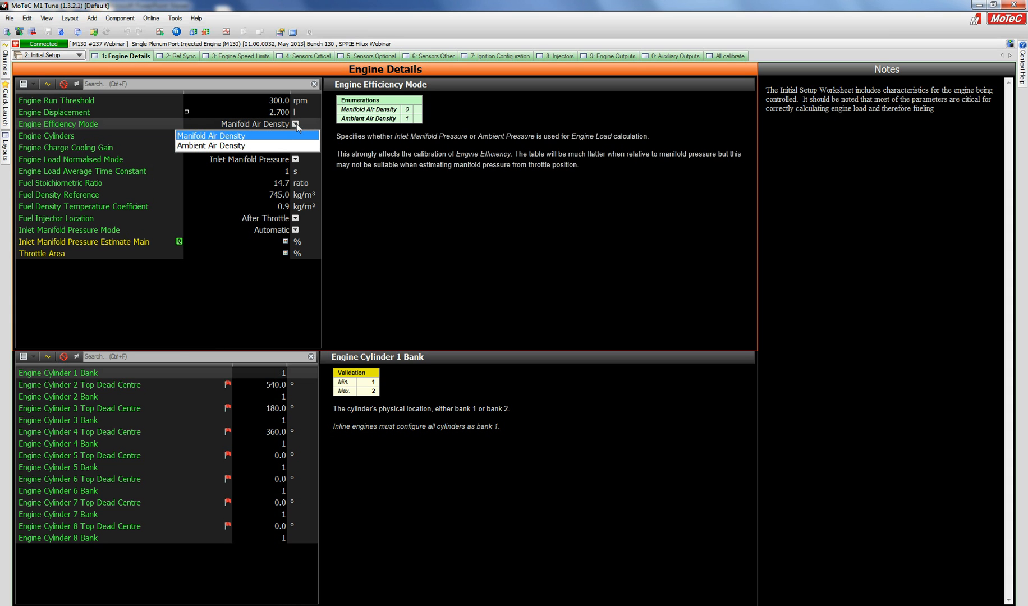
{"action": "left_click", "coordinate": [226, 146]}
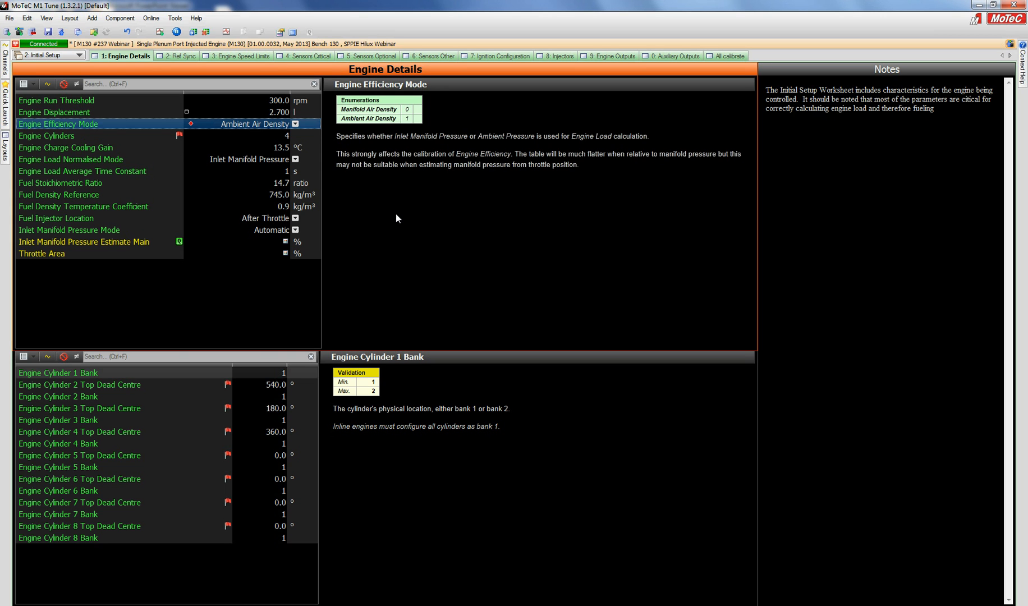
{"action": "left_click", "coordinate": [295, 124]}
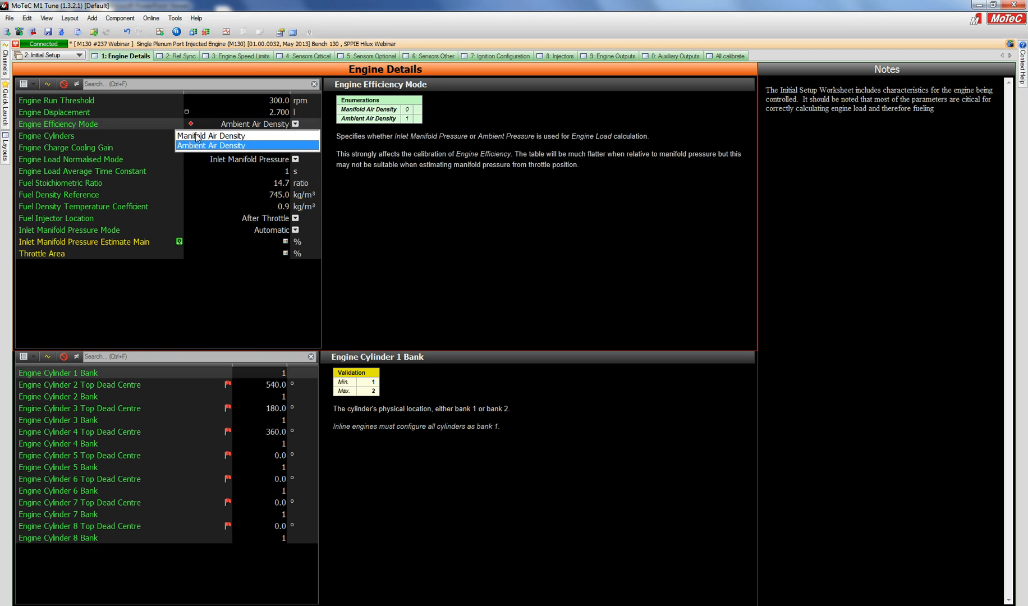
{"action": "left_click", "coordinate": [198, 137]}
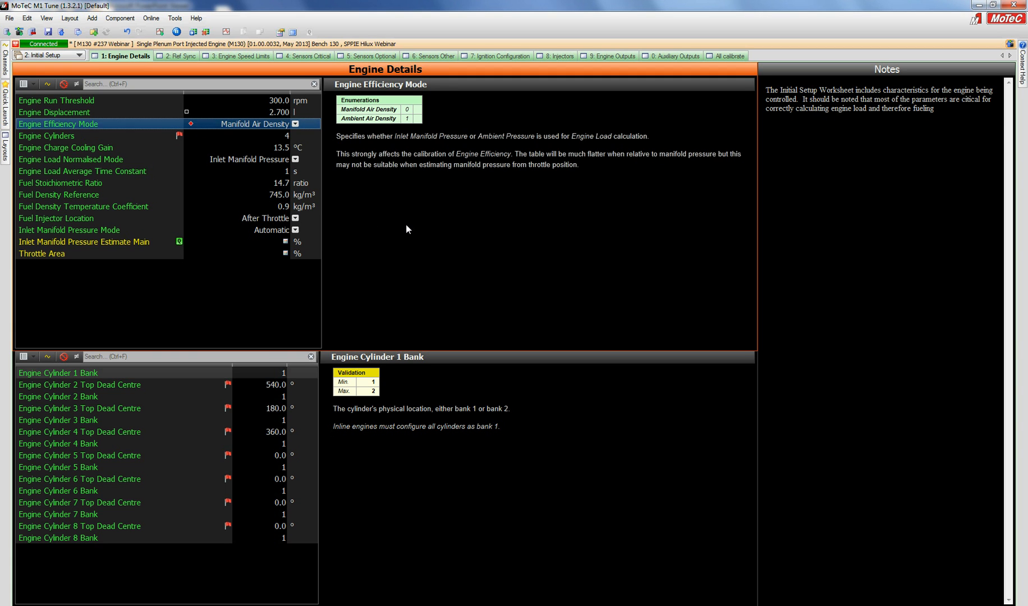
- Examine the help descriptions for Engine Cylinders and Engine Charge Cooling Gain
{"action": "left_click", "coordinate": [254, 137]}
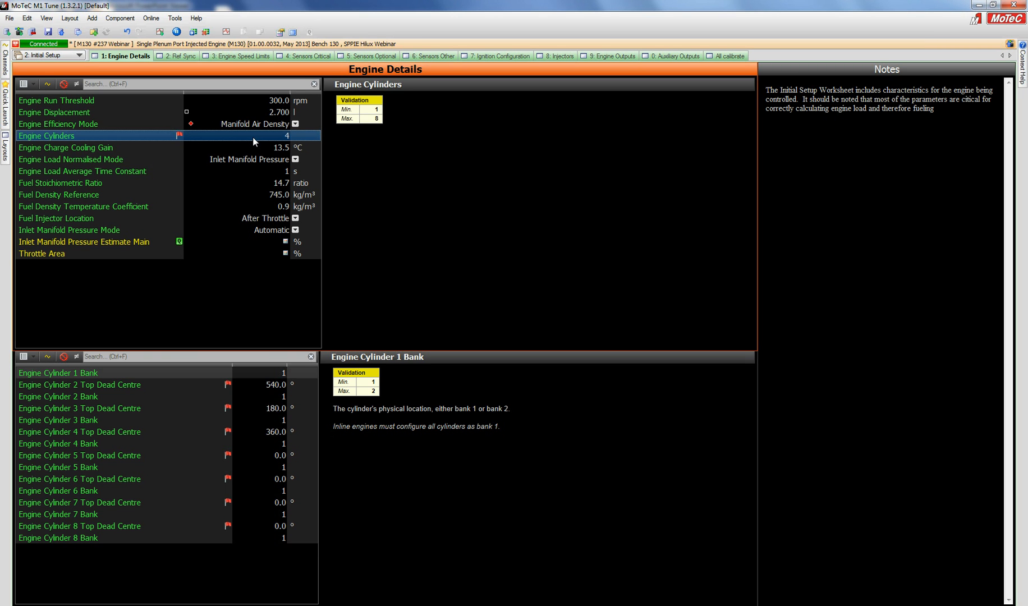
{"action": "left_click", "coordinate": [253, 149]}
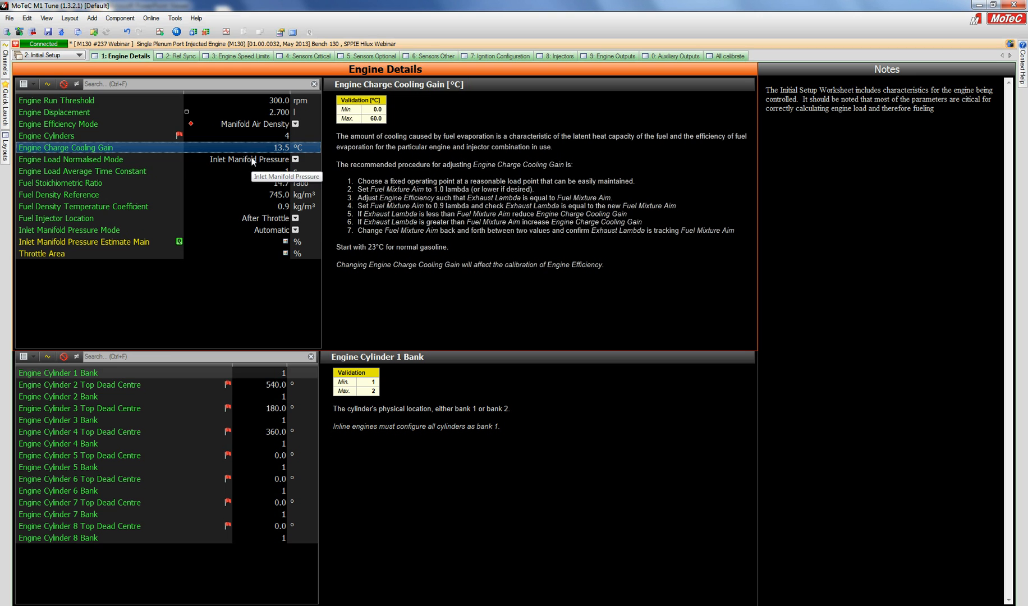
- Try Normal and Inlet Manifold Pressure for Engine Load Normalised Mode, and settle on Throttle Position
{"action": "left_click", "coordinate": [252, 160]}
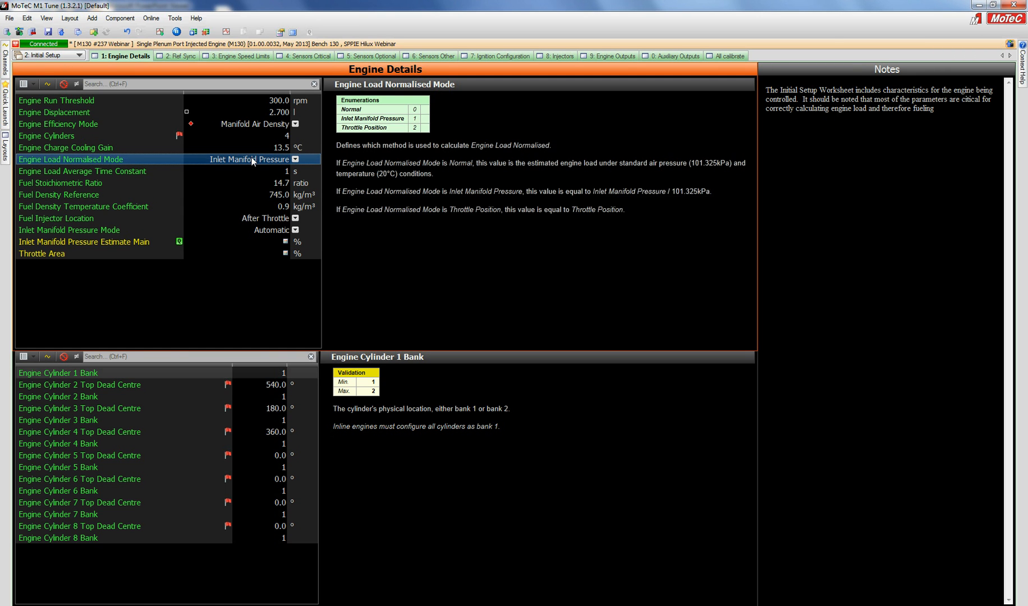
{"action": "left_click", "coordinate": [295, 159]}
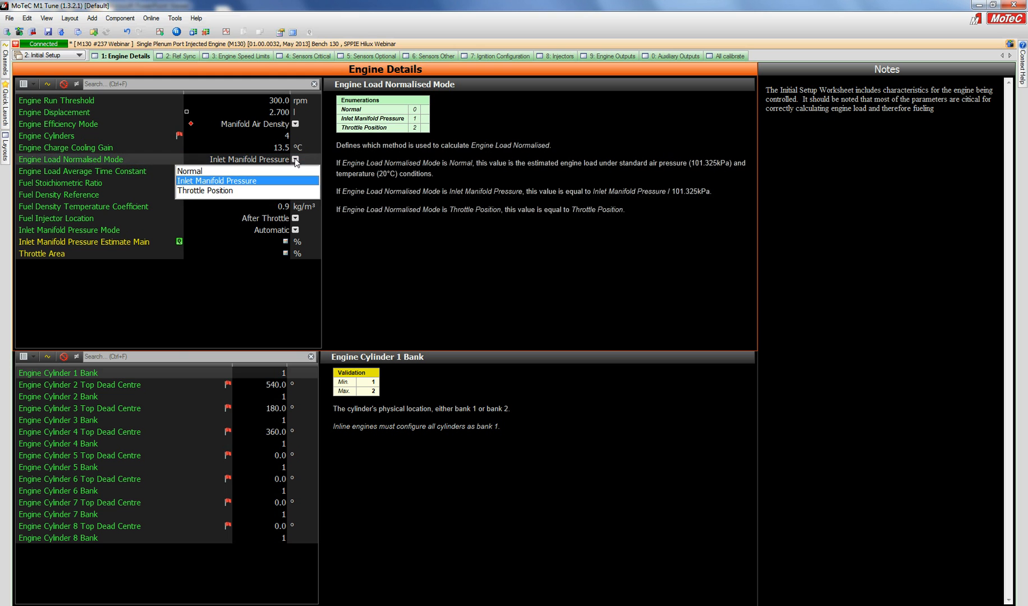
{"action": "left_click", "coordinate": [189, 171]}
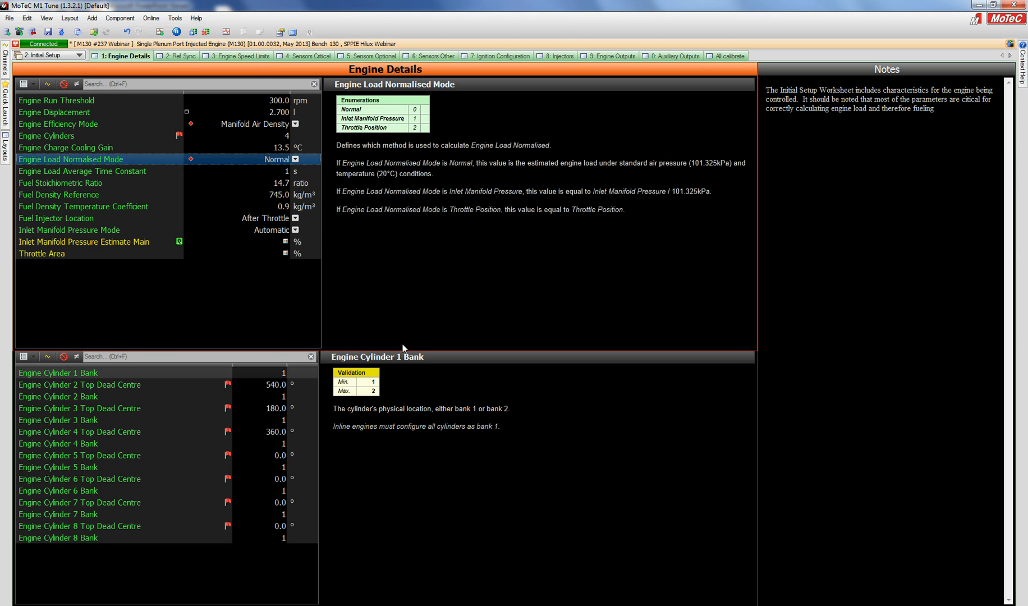
{"action": "left_click", "coordinate": [295, 160]}
{"action": "left_click", "coordinate": [242, 181]}
{"action": "left_click", "coordinate": [296, 161]}
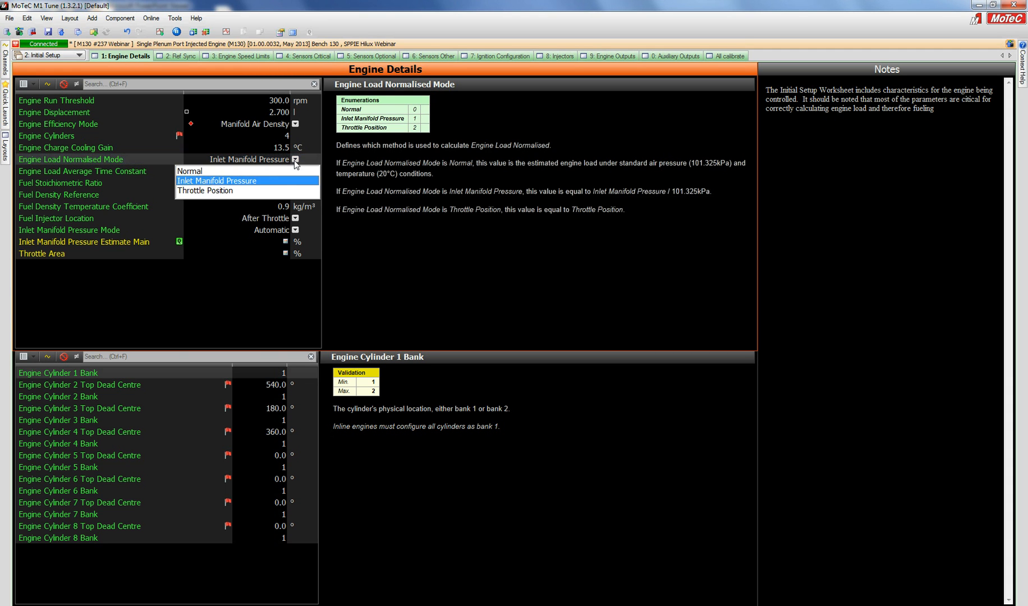
{"action": "left_click", "coordinate": [213, 190]}
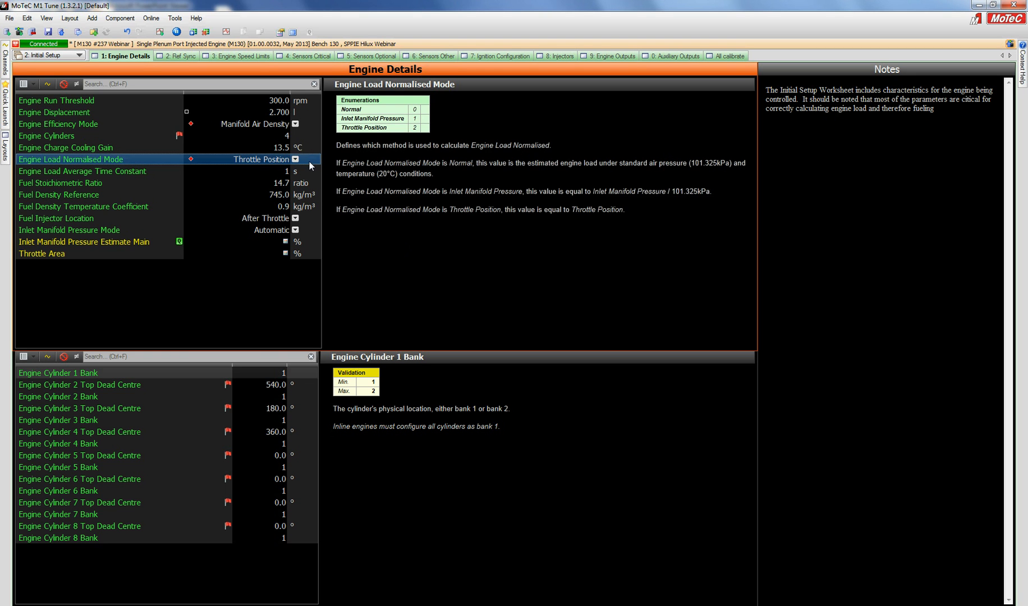
- Set the Engine Load Average Time Constant to 20 s
{"action": "left_click", "coordinate": [282, 172]}
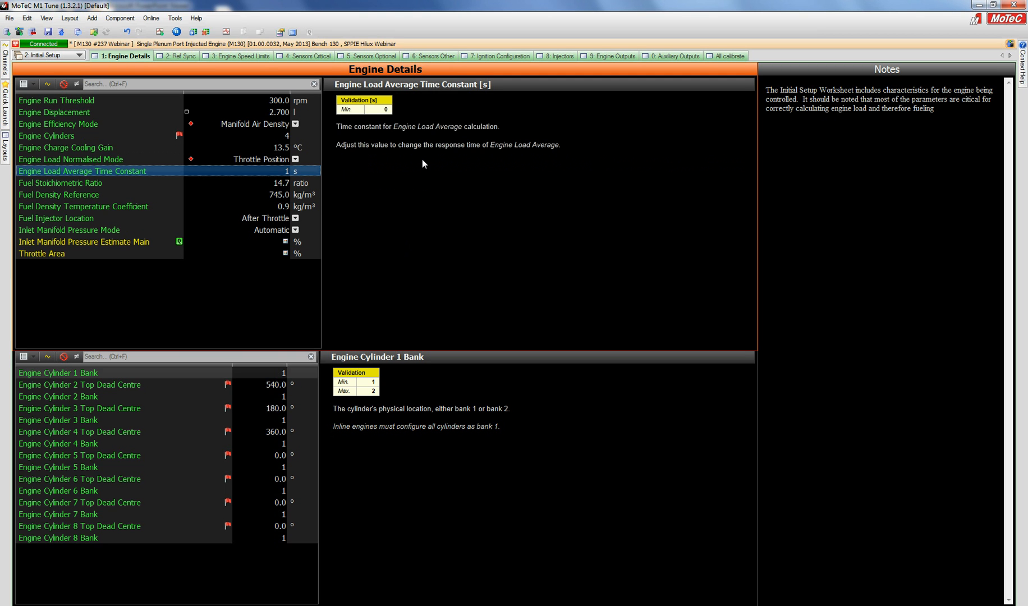
{"action": "type", "text": "20"}
{"action": "key", "text": "Return"}
- Examine the help for Fuel Stoichiometric Ratio, Fuel Density Reference and Fuel Density Temperature Coefficient
{"action": "left_click", "coordinate": [270, 182]}
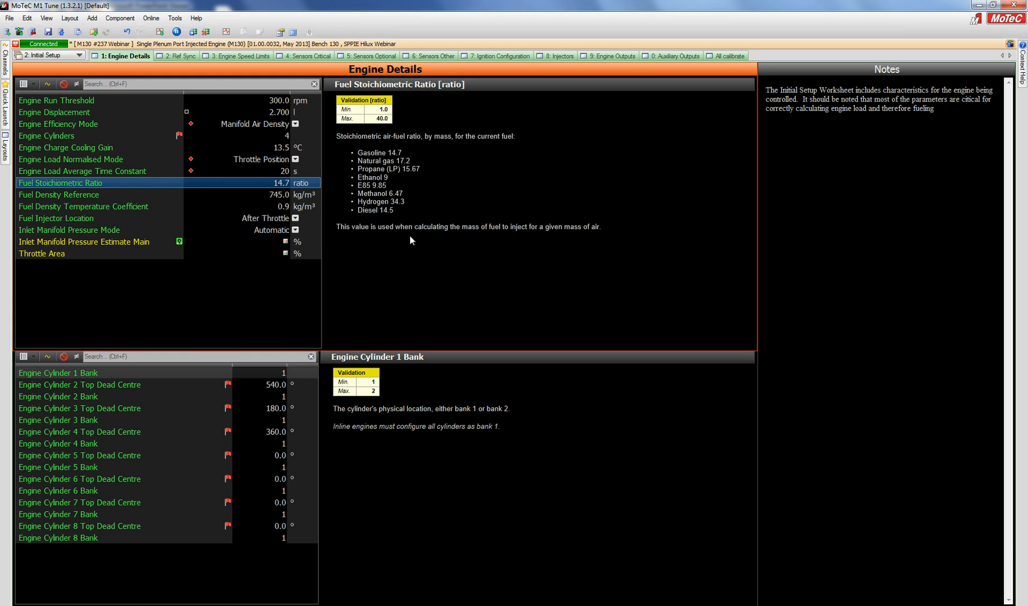
{"action": "left_click", "coordinate": [277, 196]}
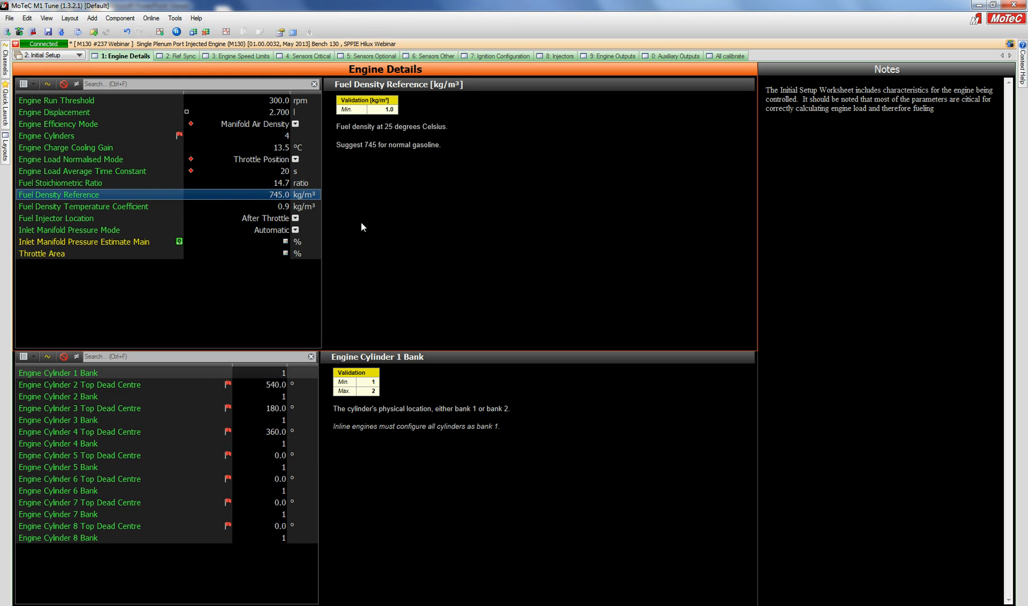
{"action": "left_click", "coordinate": [266, 207]}
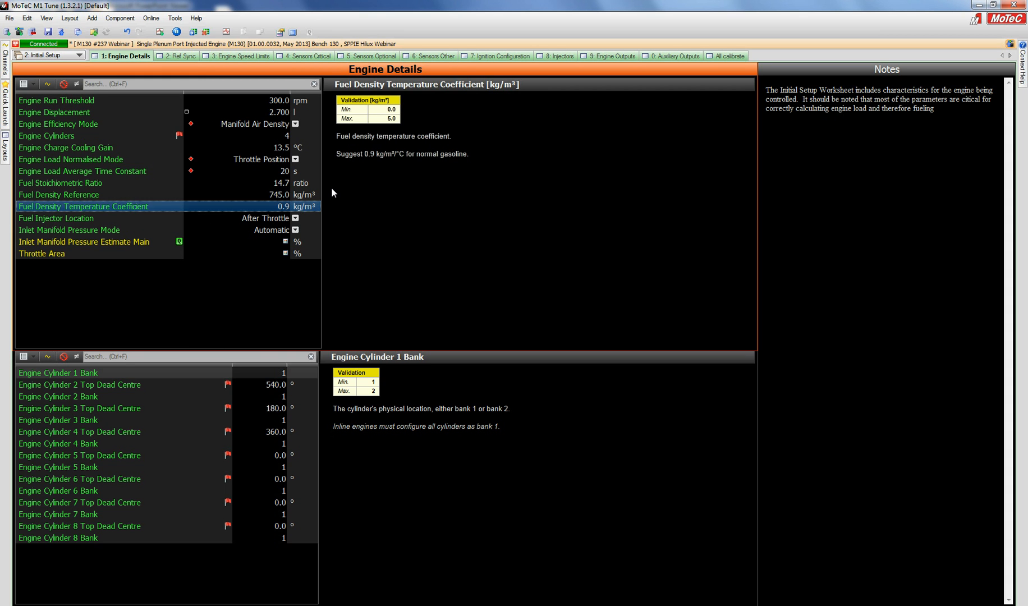
- Try Before Throttle as the Fuel Injector Location and return it to After Throttle
{"action": "left_click", "coordinate": [239, 218]}
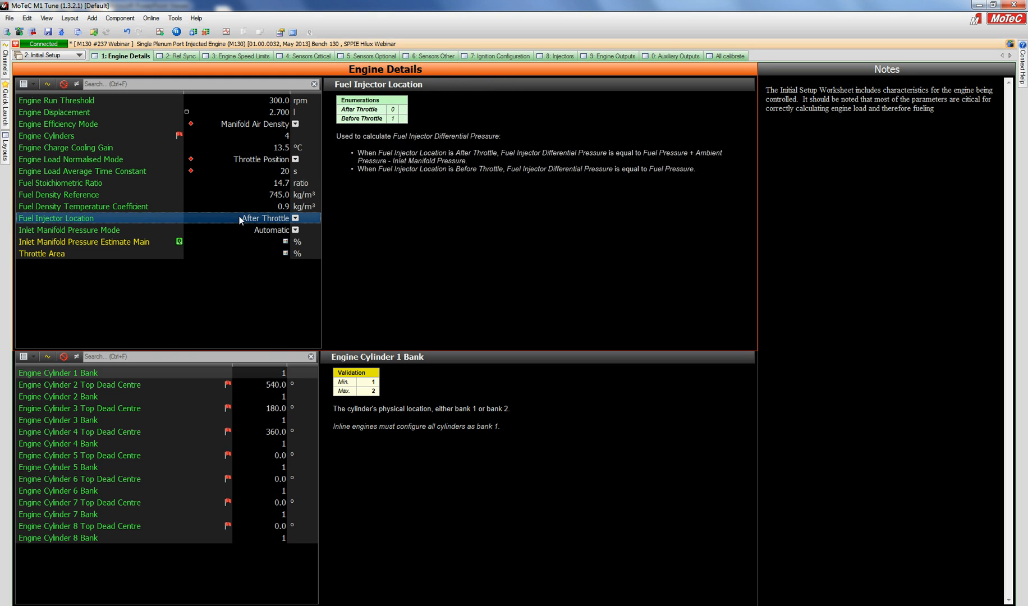
{"action": "left_click", "coordinate": [297, 217]}
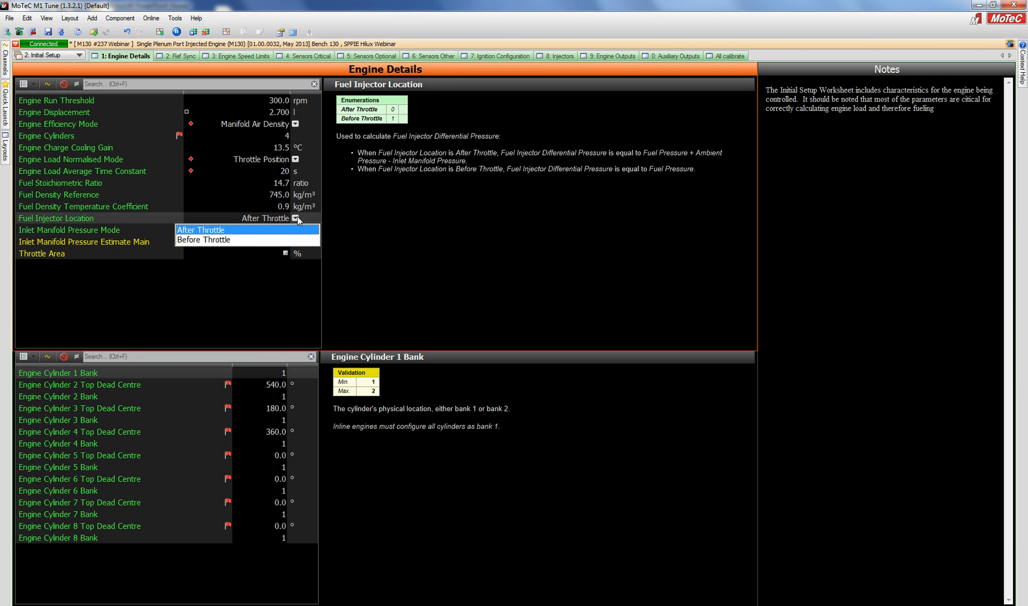
{"action": "left_click", "coordinate": [222, 239]}
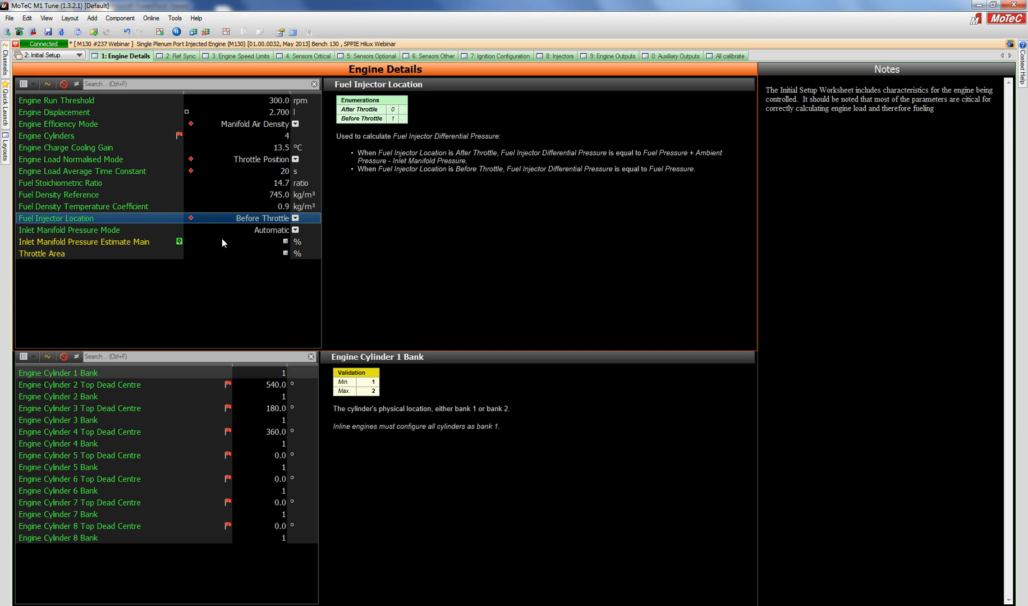
{"action": "left_click", "coordinate": [295, 219]}
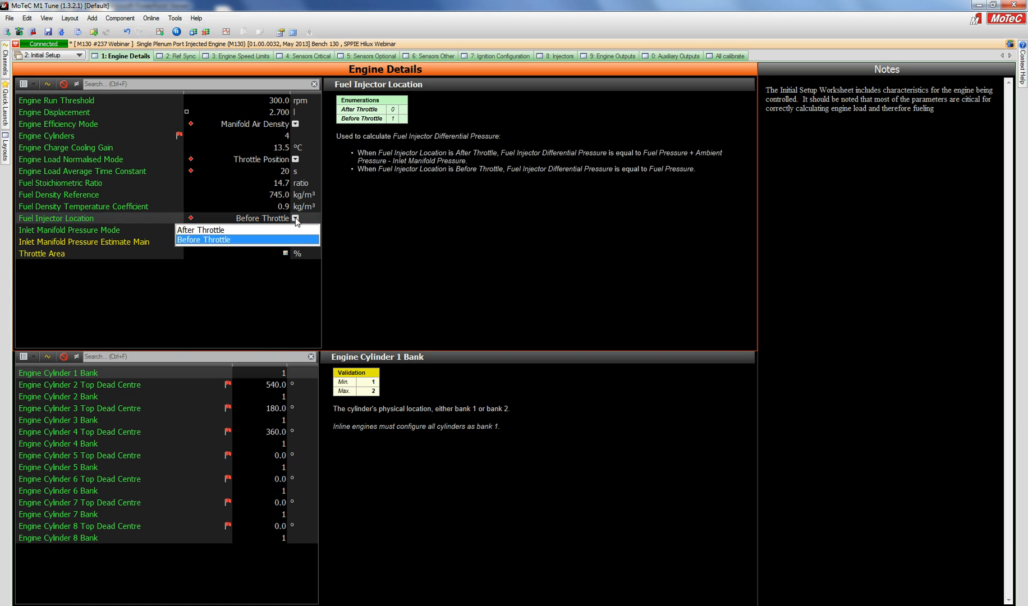
{"action": "left_click", "coordinate": [256, 231]}
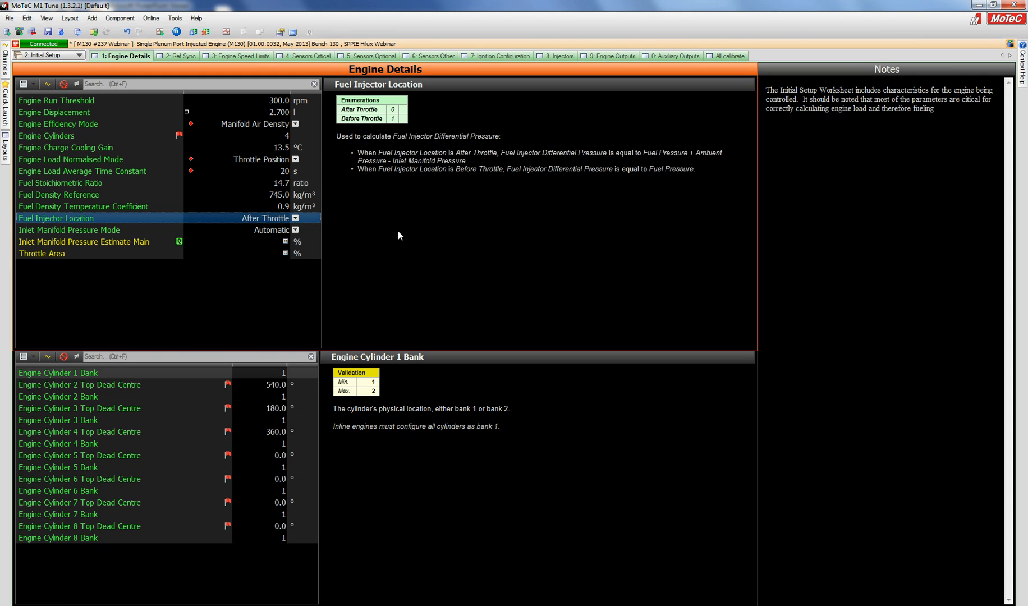
- Display the Inlet Manifold Pressure Estimate Main table and swap its throttle position and engine speed axes
{"action": "left_click", "coordinate": [281, 230]}
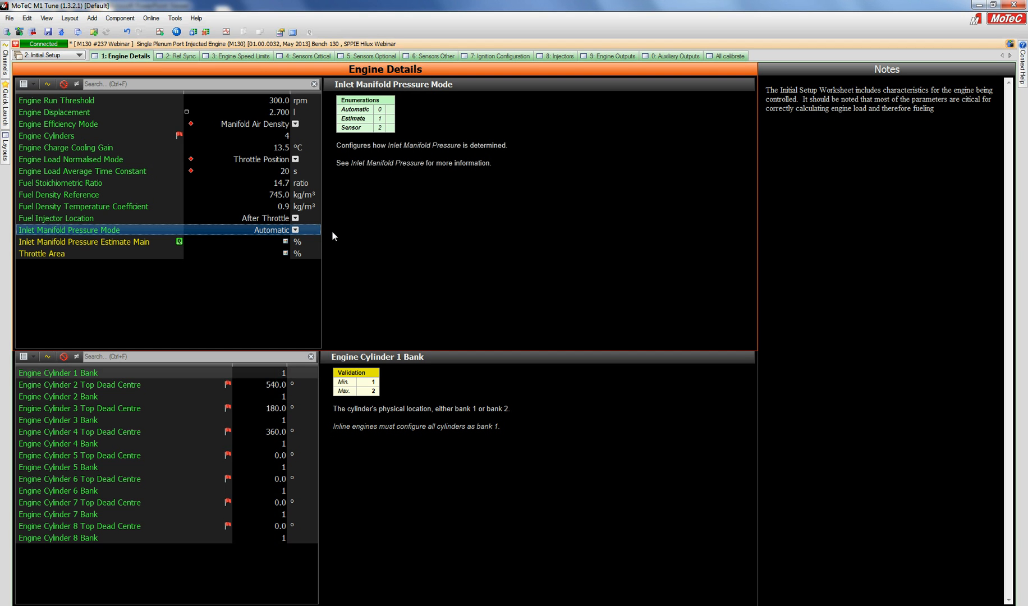
{"action": "left_click", "coordinate": [265, 240]}
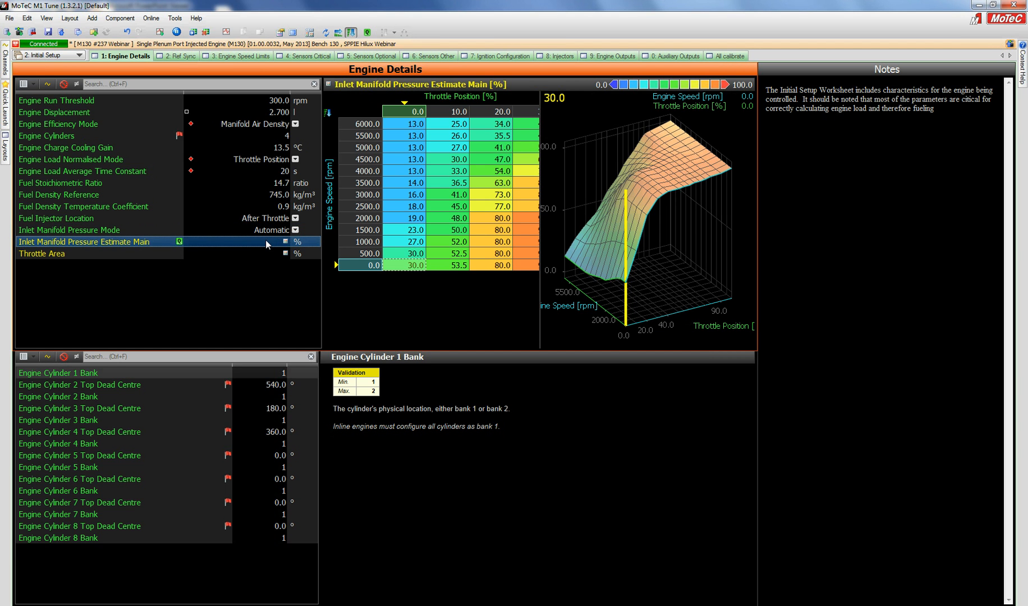
{"action": "left_click", "coordinate": [325, 32]}
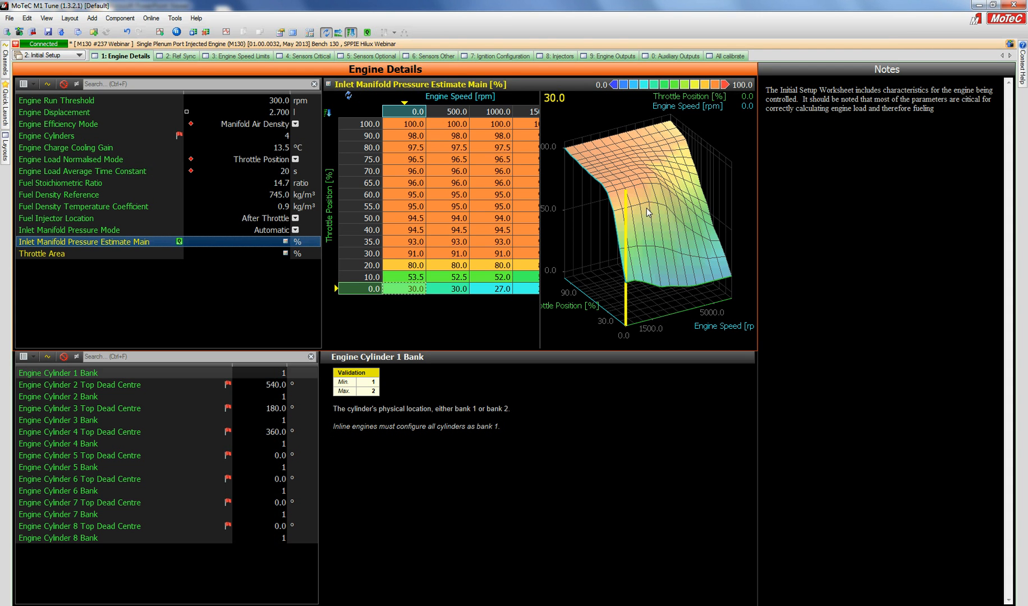
{"action": "left_click", "coordinate": [276, 230]}
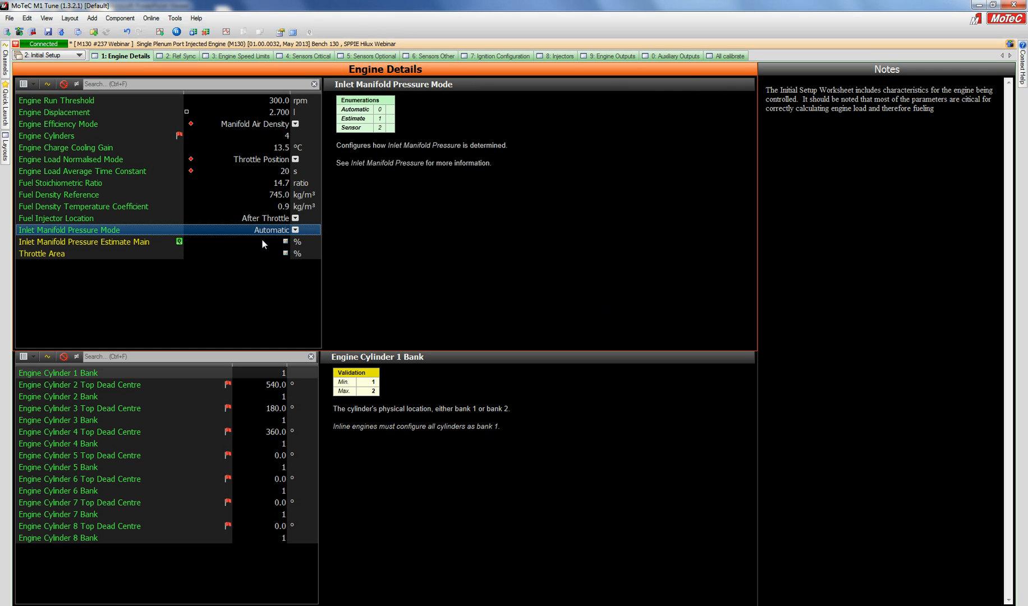
{"action": "left_click", "coordinate": [263, 238]}
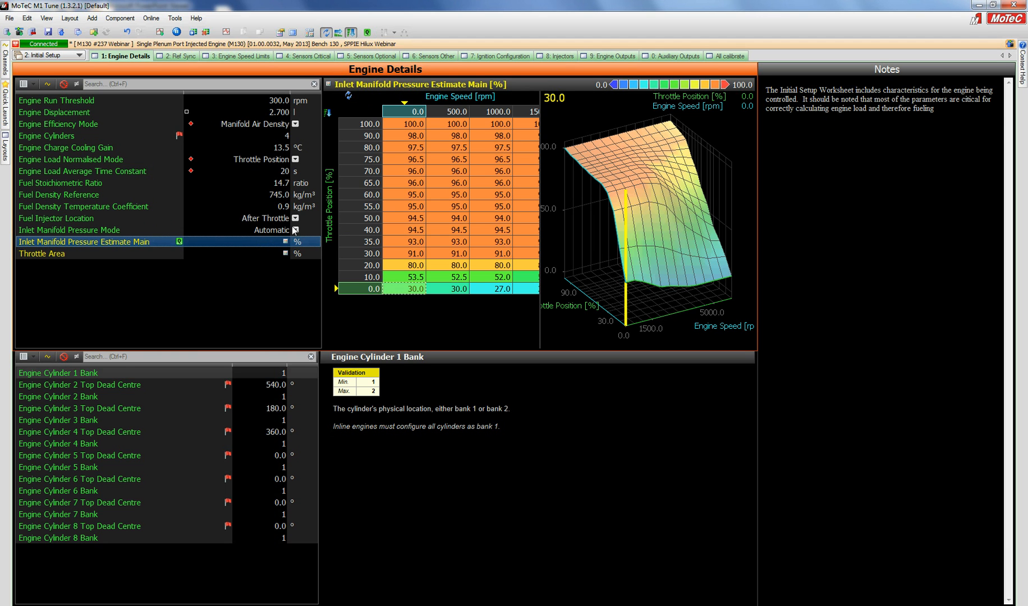
- Try Sensor as the Inlet Manifold Pressure Mode, and set the mode to Estimate
{"action": "left_click", "coordinate": [285, 230]}
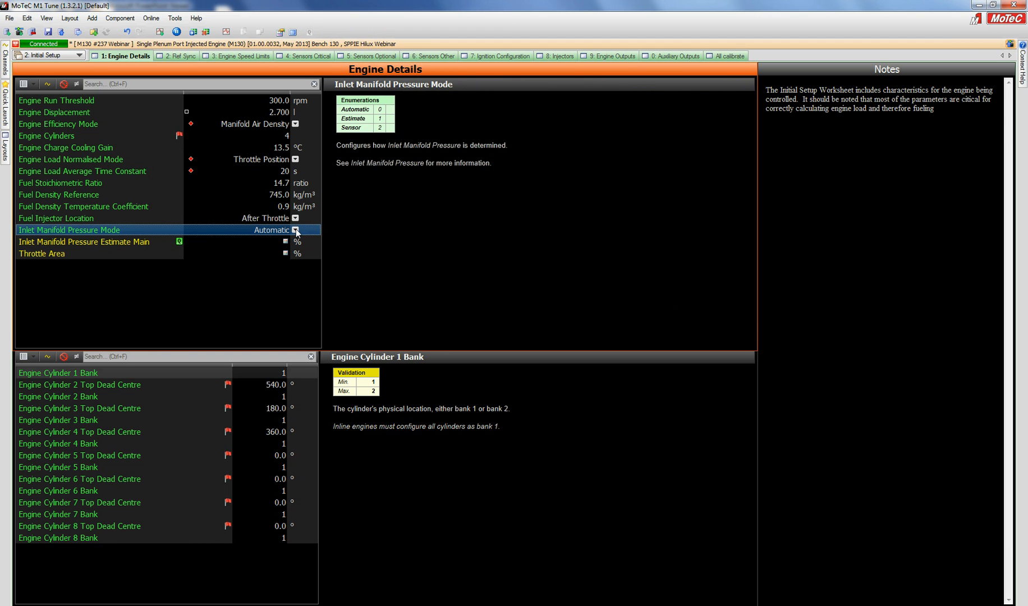
{"action": "left_click", "coordinate": [295, 229]}
{"action": "left_click", "coordinate": [247, 265]}
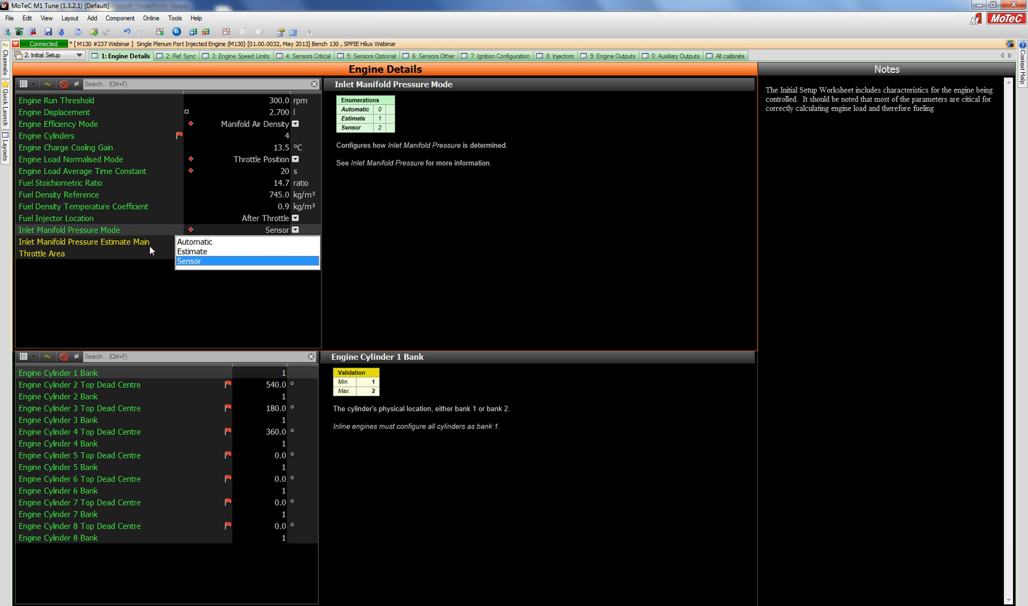
{"action": "left_click", "coordinate": [192, 251]}
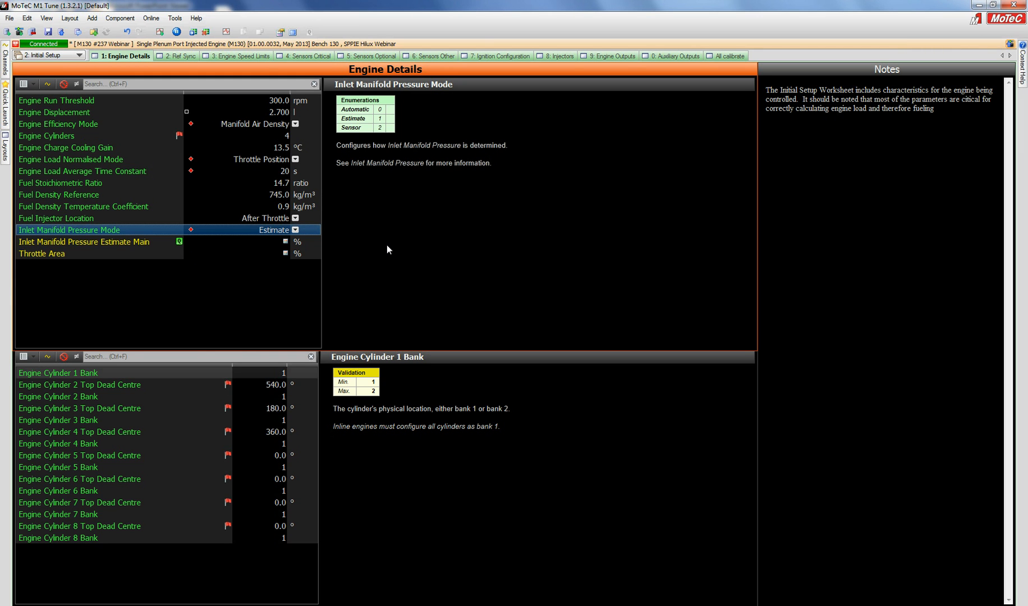
- Check the Inlet Manifold Pressure Estimate Main table and set the Inlet Manifold Pressure Mode to Automatic
{"action": "left_click", "coordinate": [276, 242]}
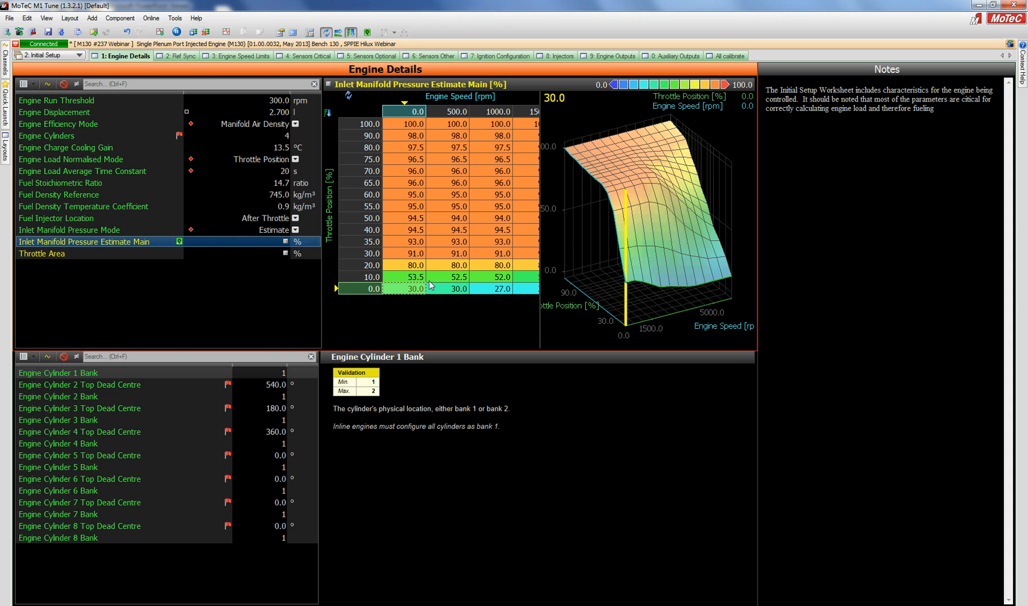
{"action": "left_click", "coordinate": [433, 194]}
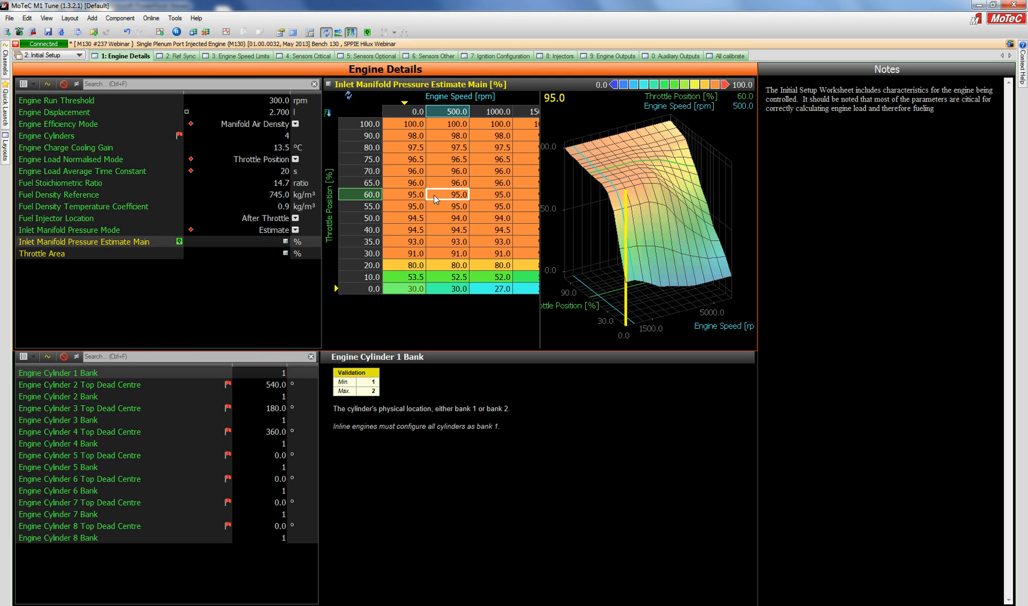
{"action": "left_click", "coordinate": [248, 230]}
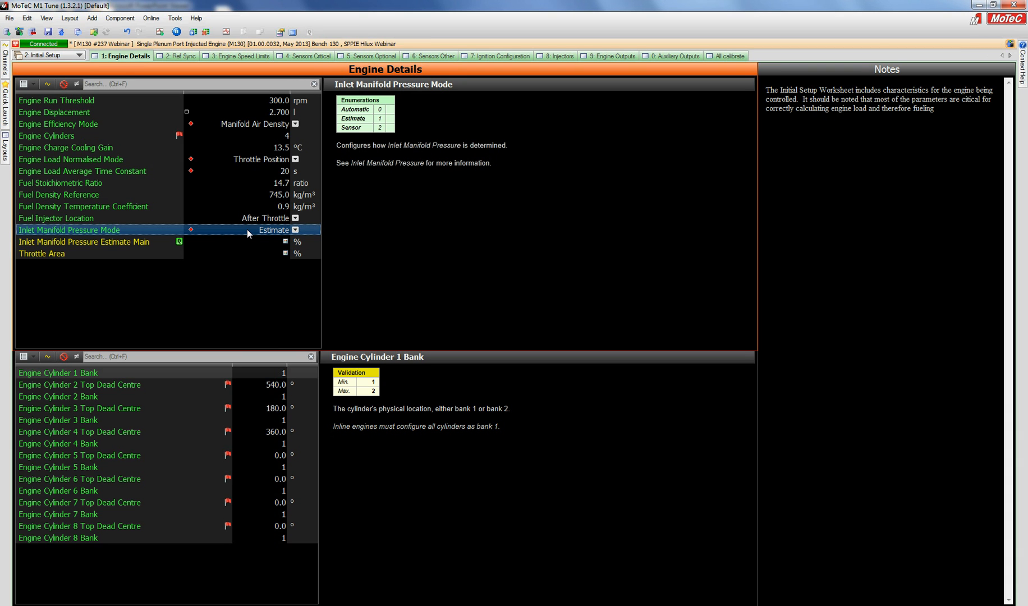
{"action": "left_click", "coordinate": [295, 230]}
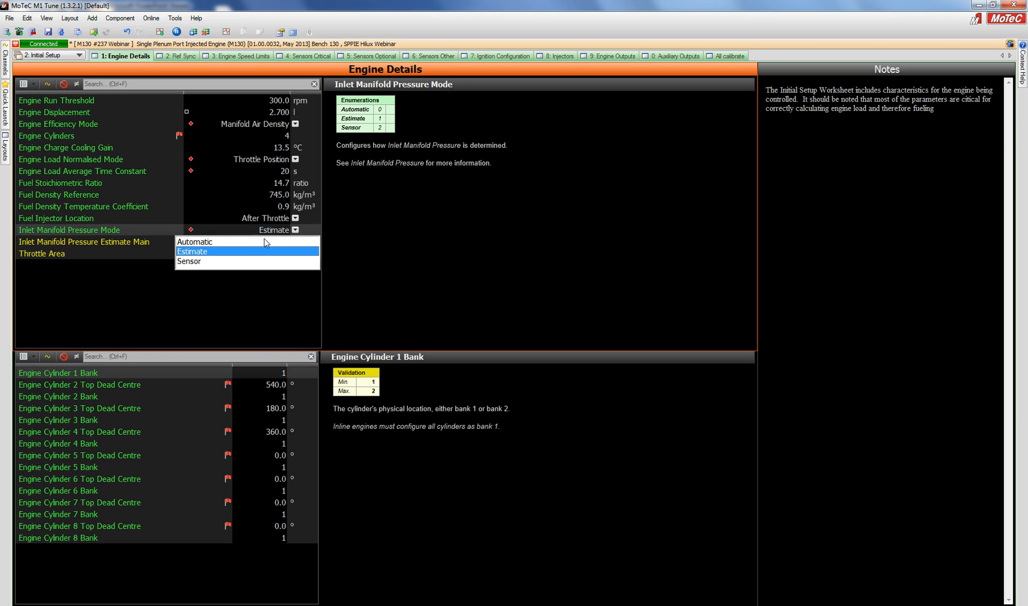
{"action": "left_click", "coordinate": [200, 241]}
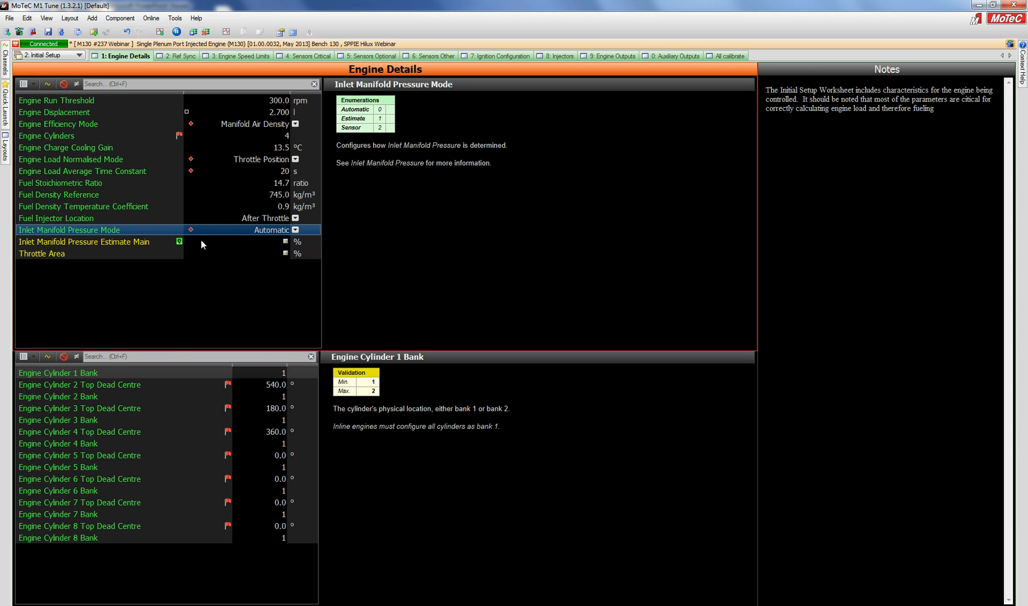
- Disable the Engine Speed axis of the Inlet Manifold Pressure Estimate Main table, keeping interpolation on
{"action": "left_click", "coordinate": [279, 242]}
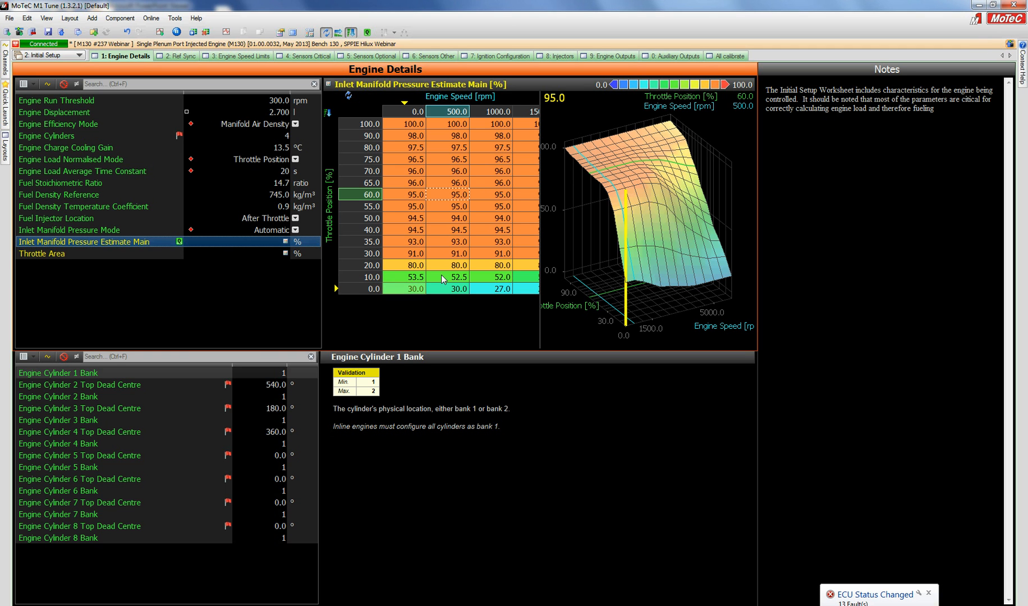
{"action": "right_click", "coordinate": [436, 224]}
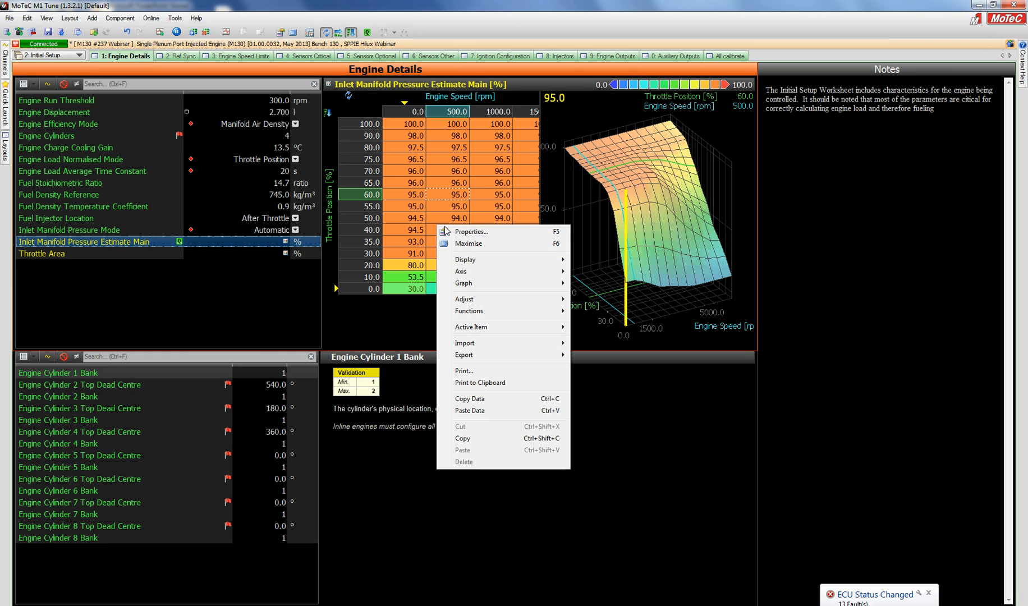
{"action": "left_click", "coordinate": [400, 300]}
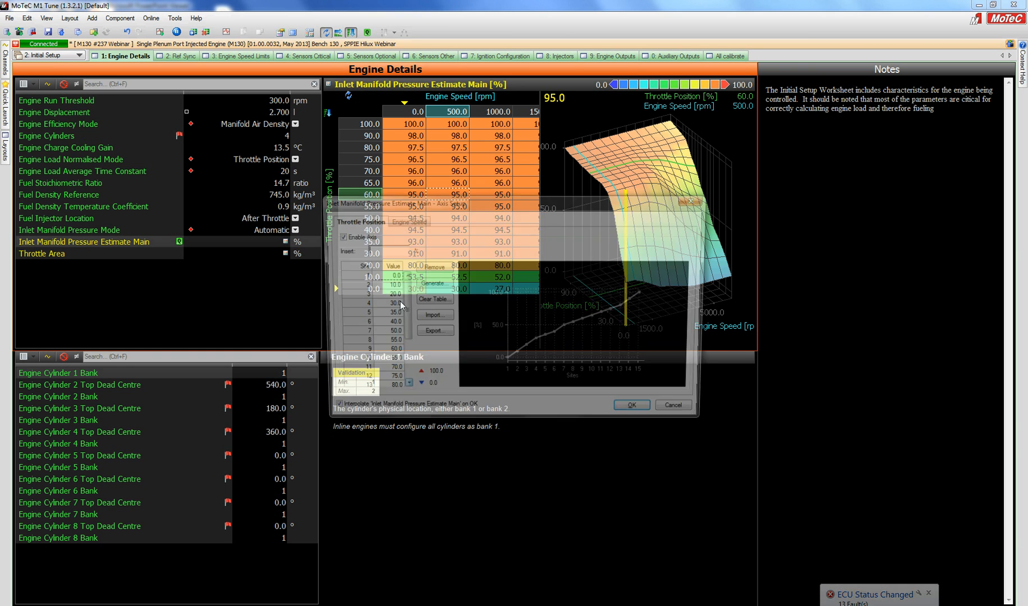
{"action": "left_click", "coordinate": [405, 221]}
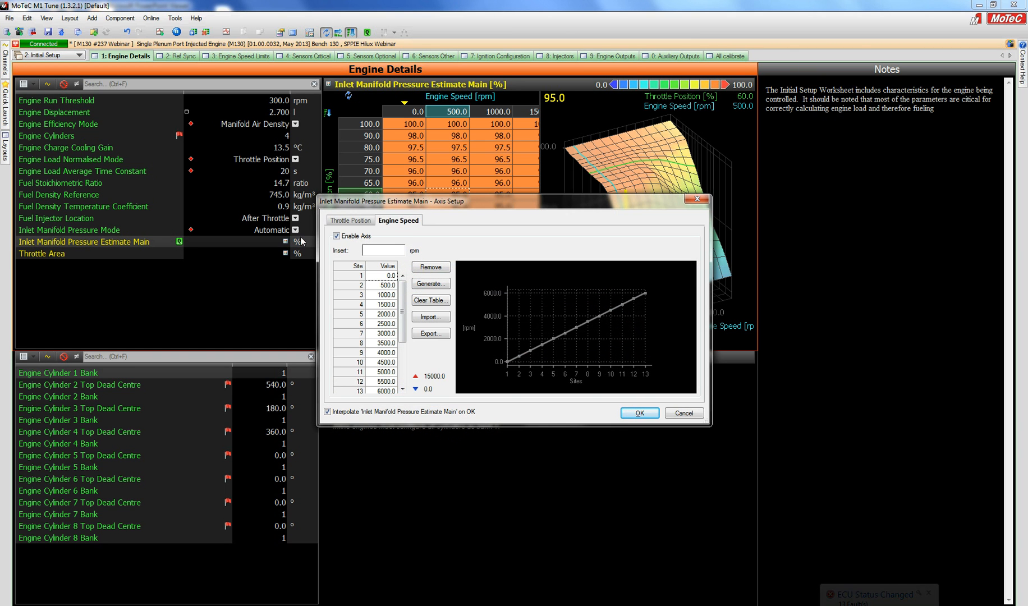
{"action": "left_click", "coordinate": [336, 236]}
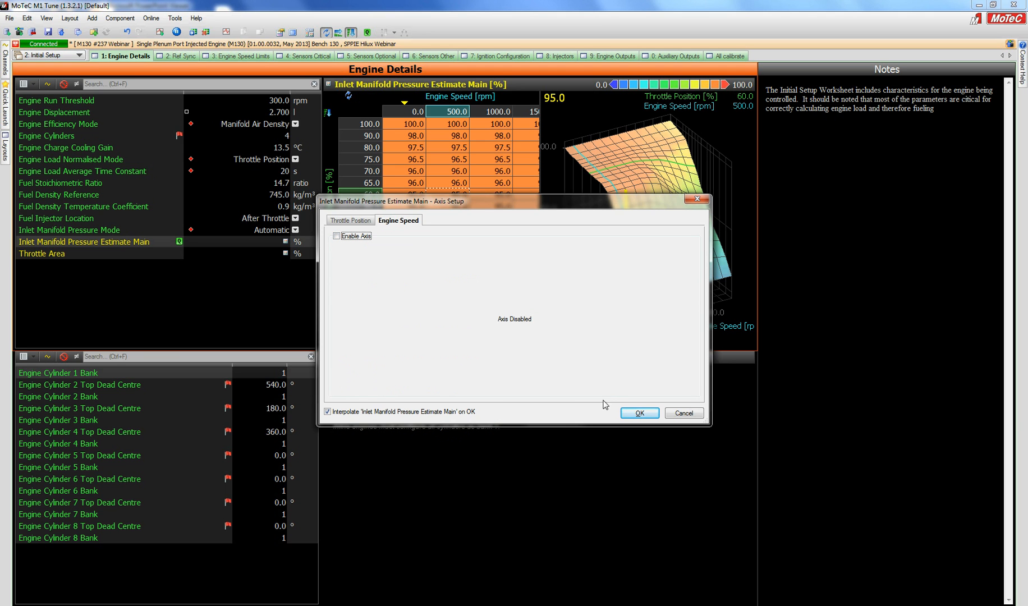
{"action": "left_click", "coordinate": [638, 414]}
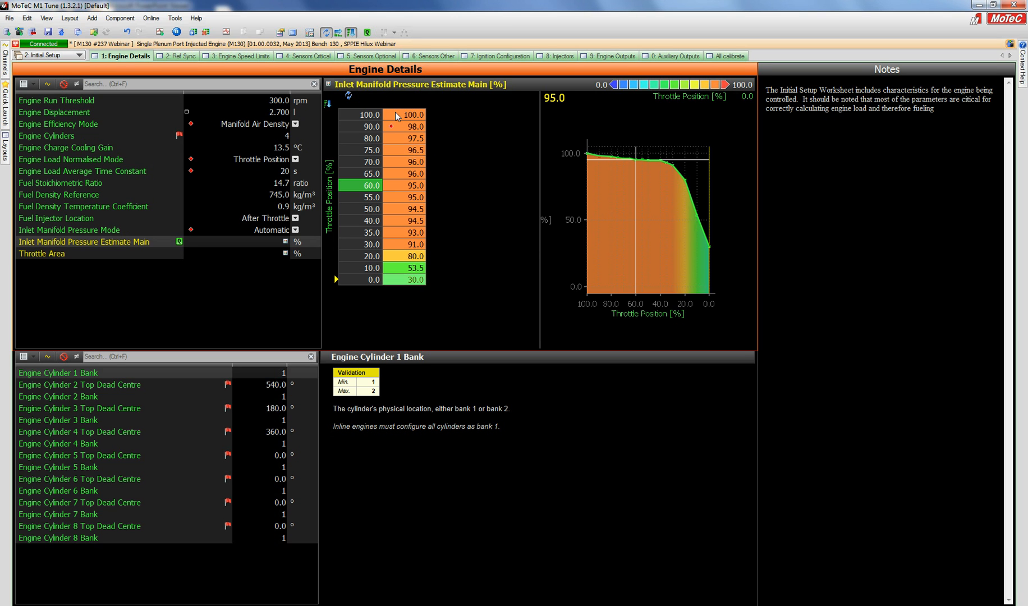
- Inspect the 0% throttle position site of the pressure estimate table and display the Throttle Area table
{"action": "left_click", "coordinate": [404, 283]}
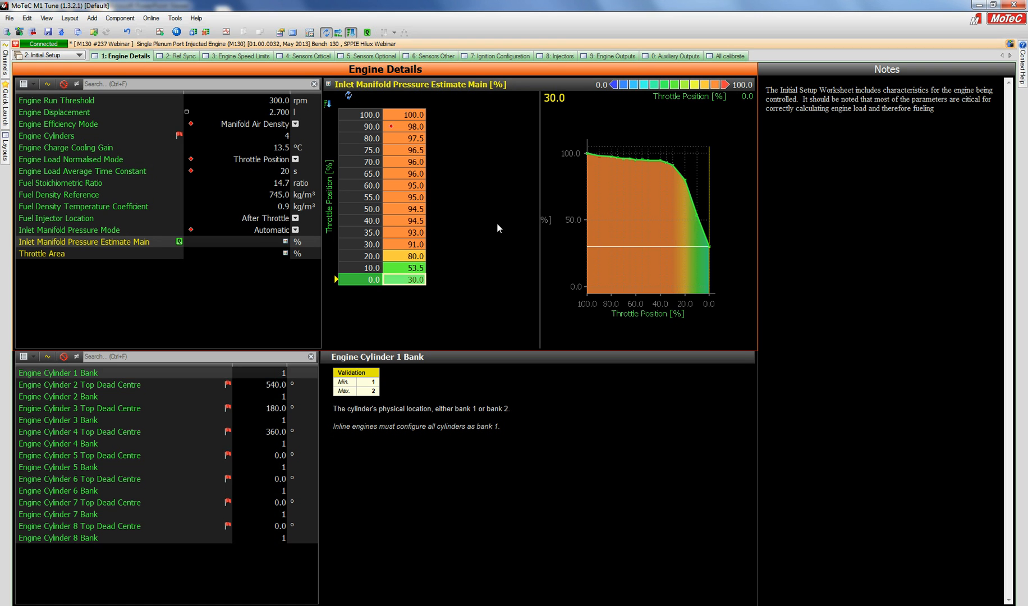
{"action": "left_click", "coordinate": [250, 253]}
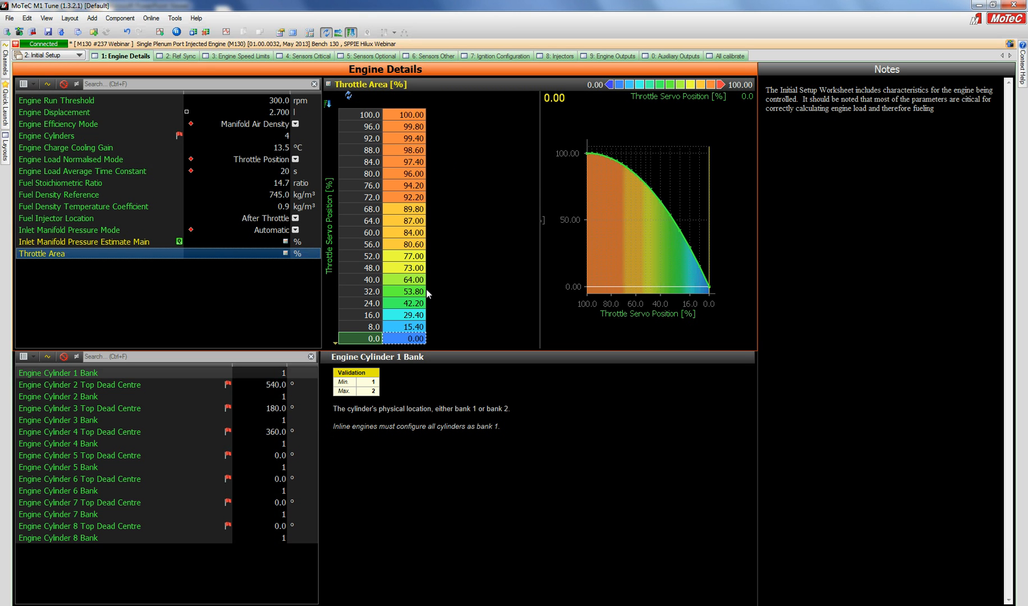
- Examine the top dead centre angles and their help for engine cylinders 2, 3 and 4
{"action": "left_click", "coordinate": [263, 373]}
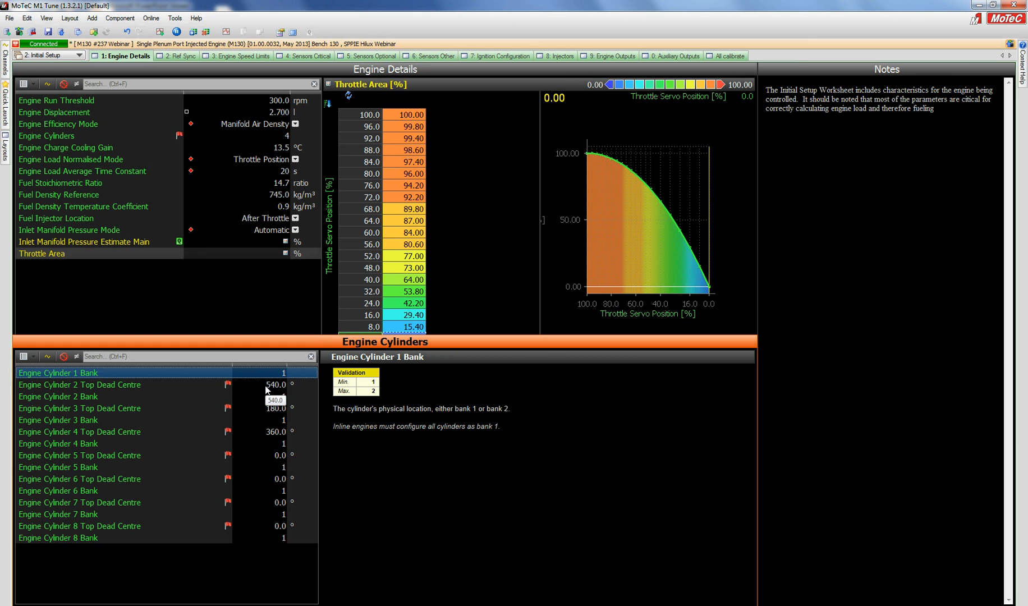
{"action": "left_click", "coordinate": [266, 387]}
{"action": "left_click", "coordinate": [261, 410]}
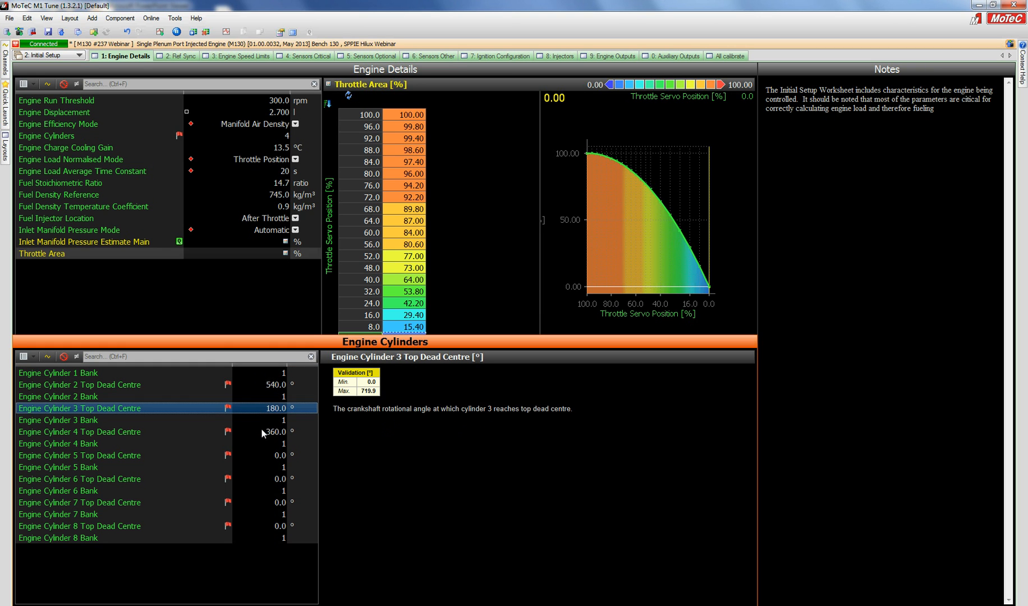
{"action": "left_click", "coordinate": [262, 432]}
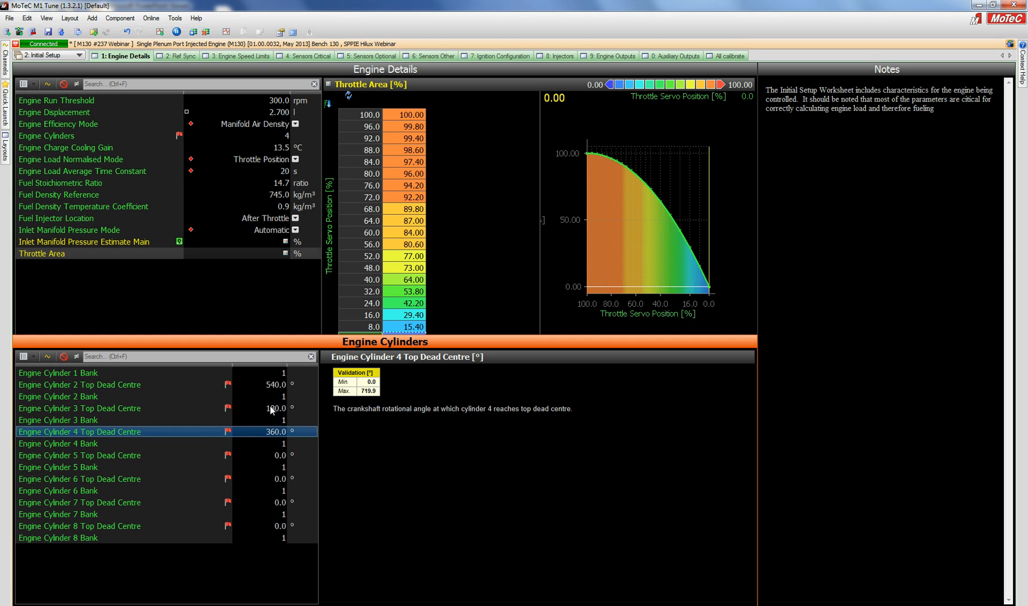
{"action": "left_click", "coordinate": [278, 407]}
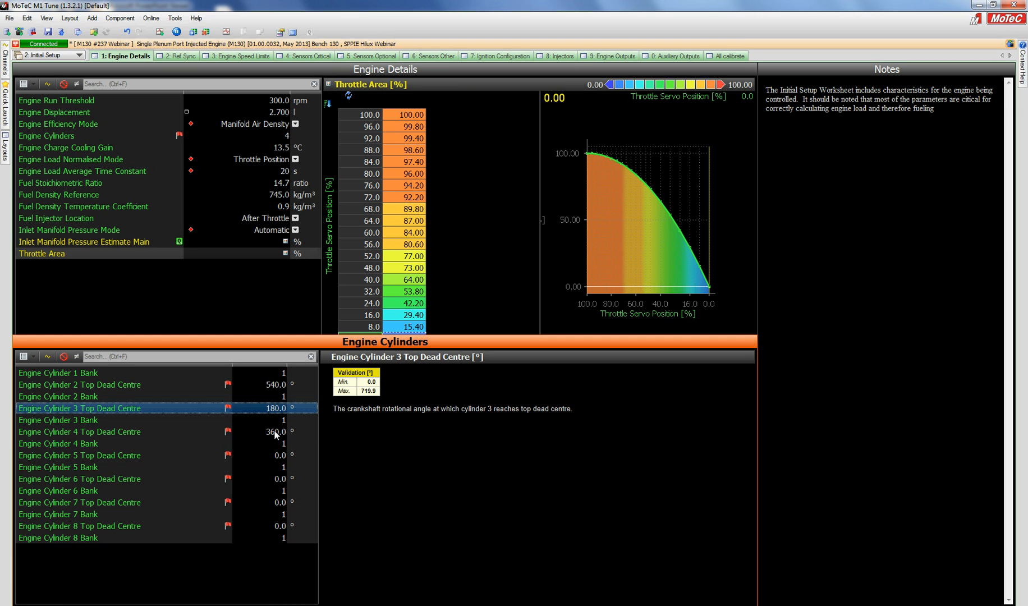
{"action": "left_click", "coordinate": [274, 432]}
{"action": "left_click", "coordinate": [267, 386]}
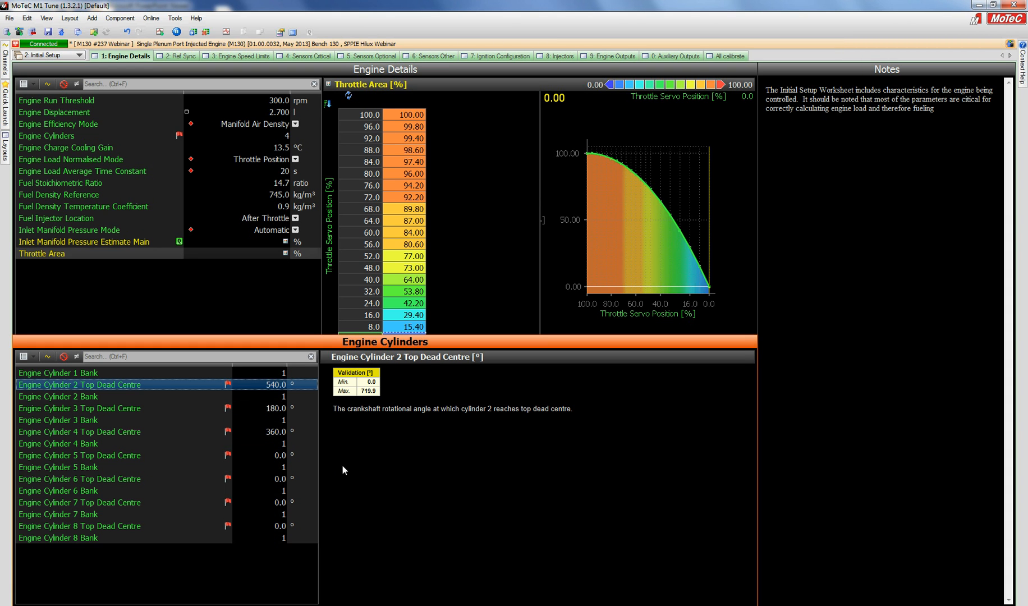
- Examine the bank assignments and their help for engine cylinders 1 to 4
{"action": "left_click", "coordinate": [282, 372]}
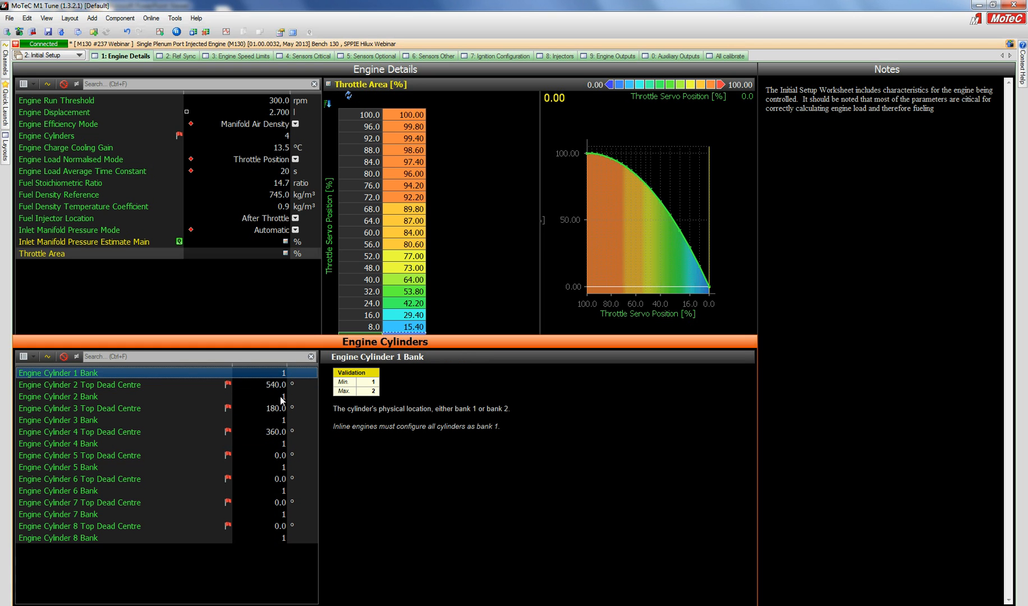
{"action": "left_click", "coordinate": [281, 396]}
{"action": "left_click", "coordinate": [281, 419]}
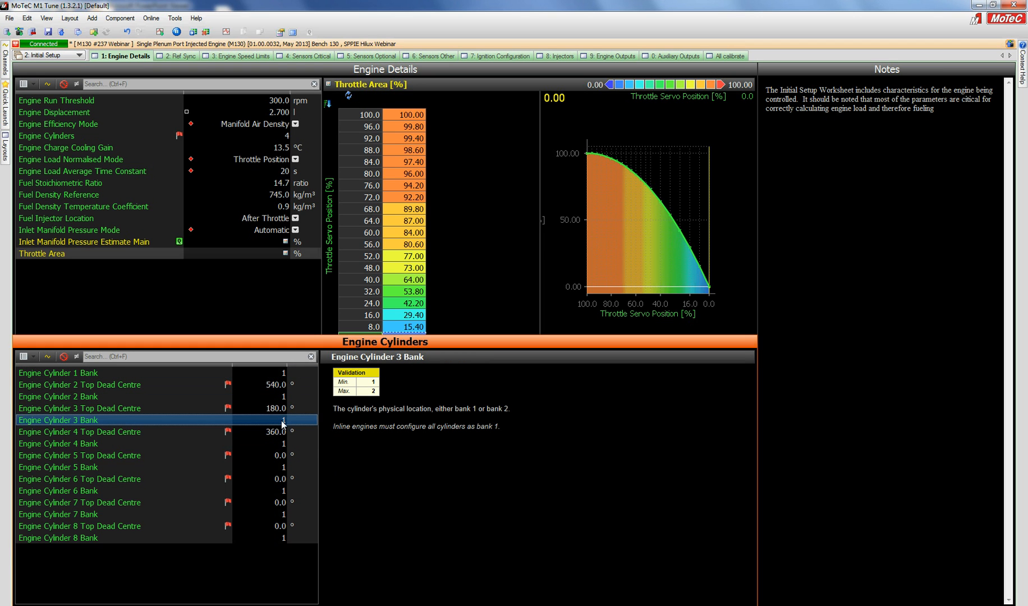
{"action": "left_click", "coordinate": [277, 443]}
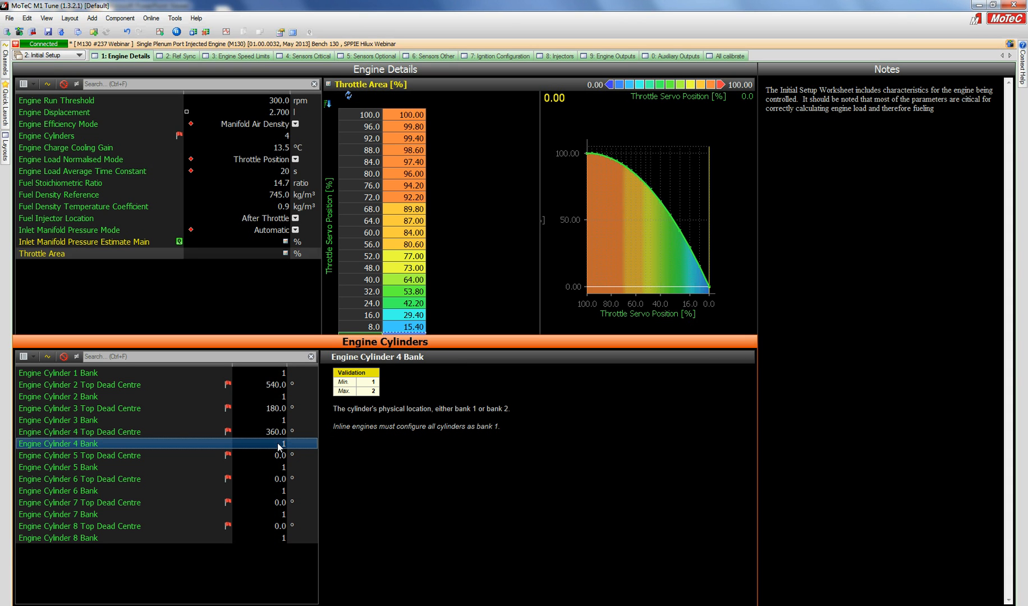
{"action": "left_click", "coordinate": [280, 373]}
{"action": "left_click", "coordinate": [276, 397]}
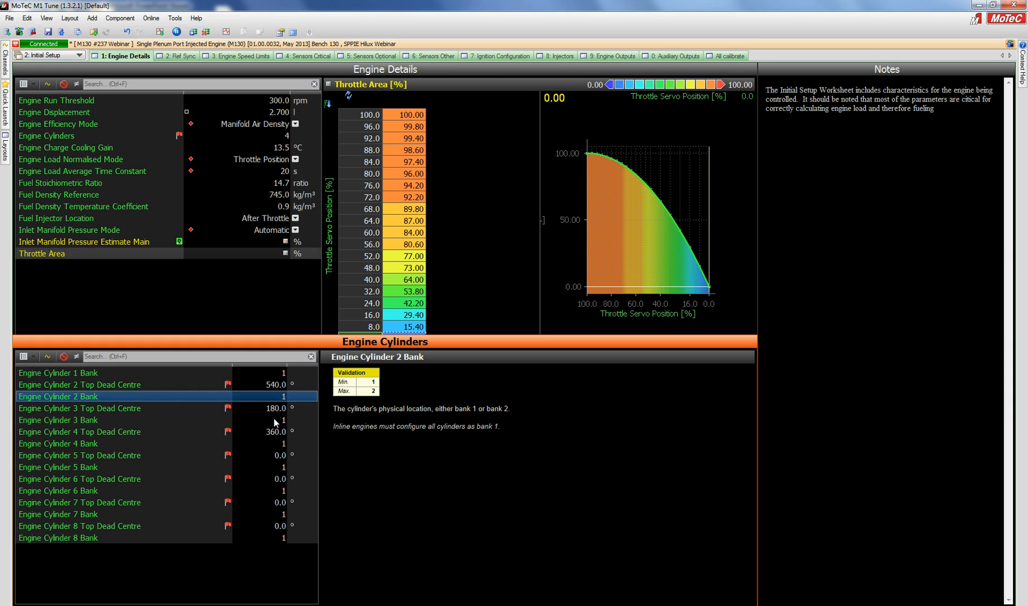
{"action": "left_click", "coordinate": [274, 421]}
{"action": "left_click", "coordinate": [275, 443]}
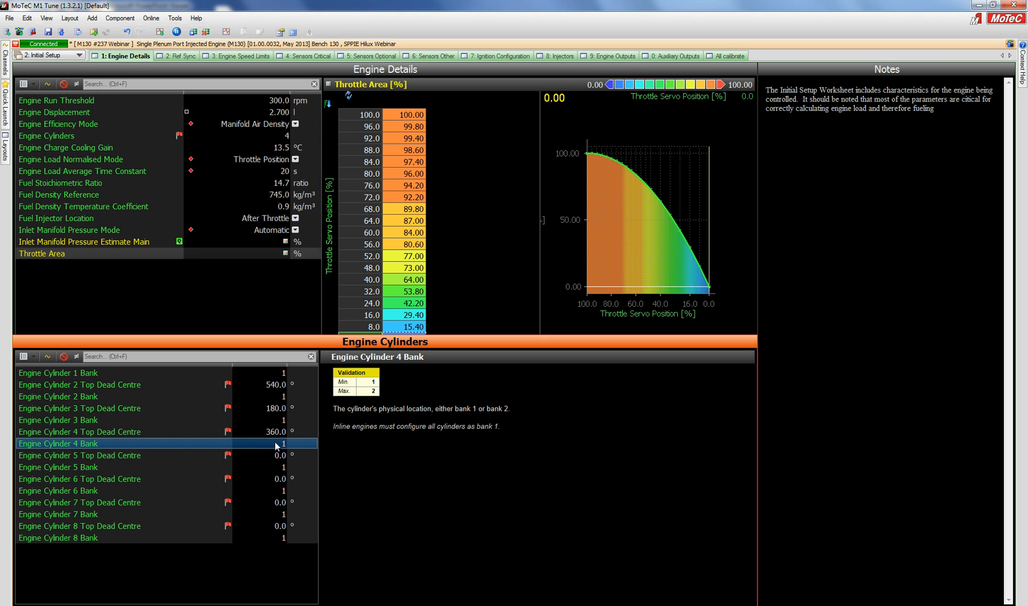